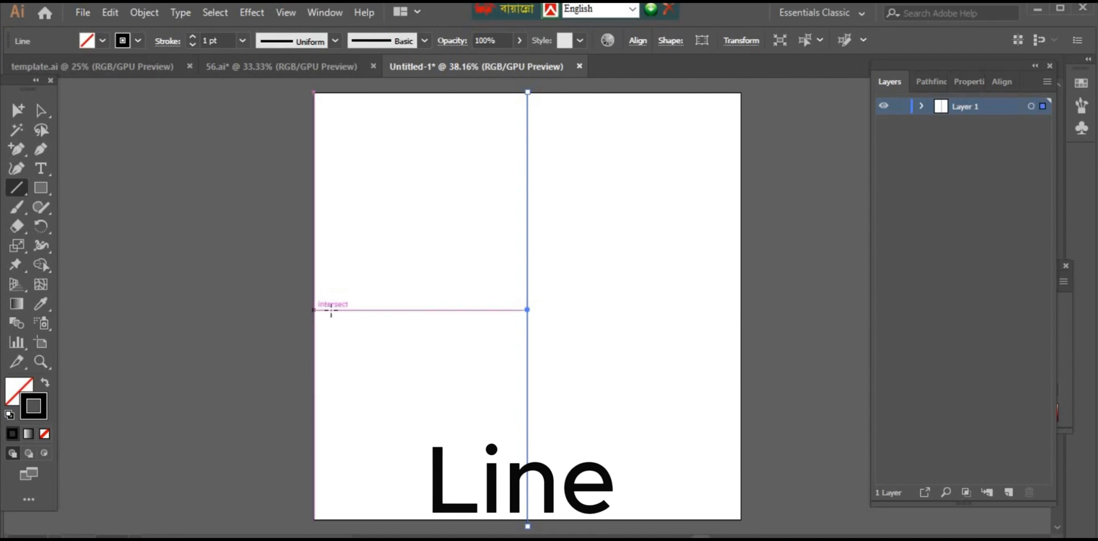
- Draw a horizontal line across the artboard's middle, then center both lines horizontally and vertically on the artboard
{"action": "left_click_drag", "start_coordinate": [318, 310], "coordinate": [750, 299]}
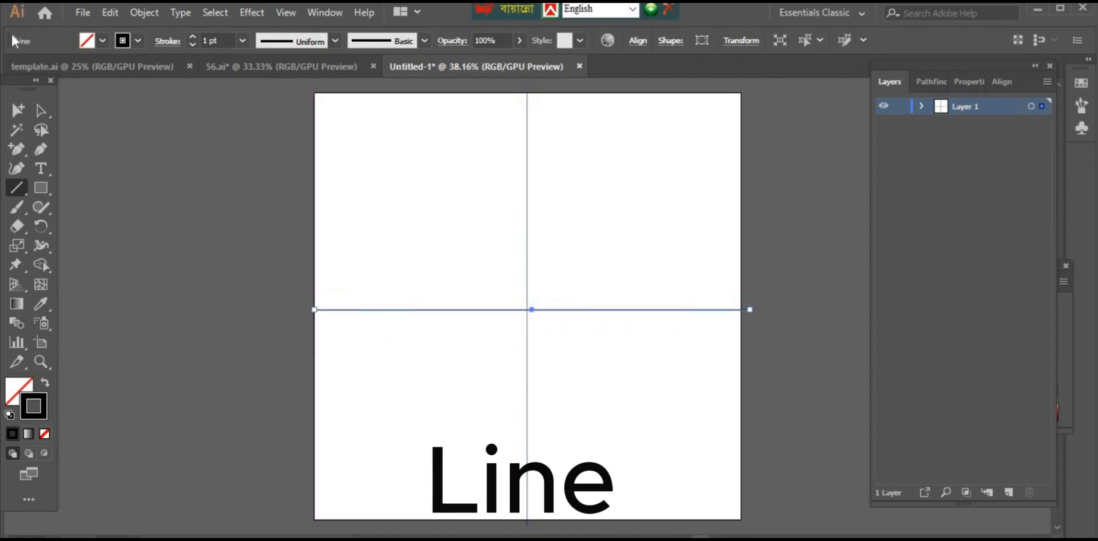
{"action": "left_click", "coordinate": [41, 110]}
{"action": "key", "text": "ctrl+a"}
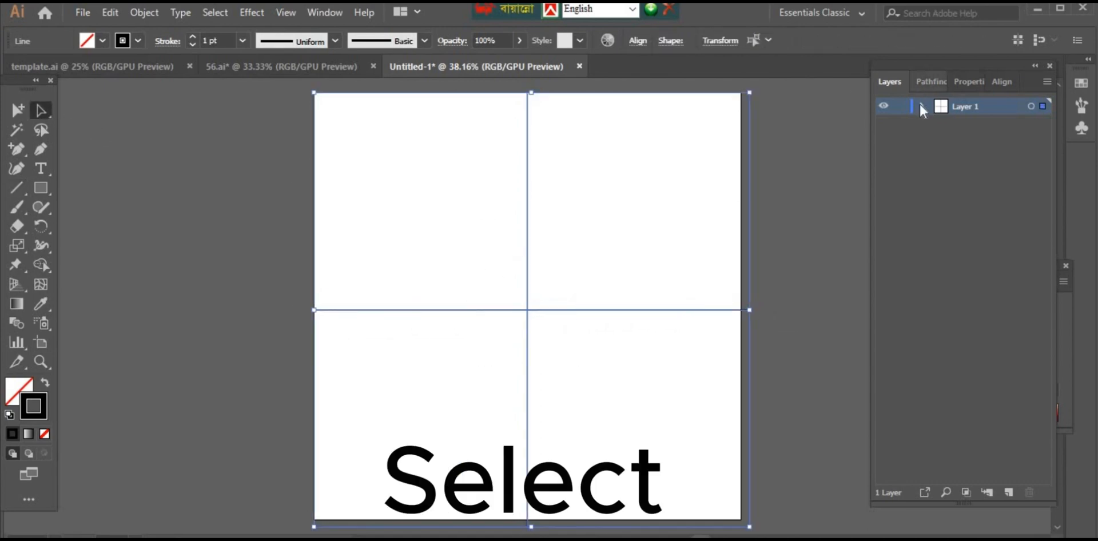
{"action": "left_click", "coordinate": [1003, 82]}
{"action": "left_click", "coordinate": [918, 127]}
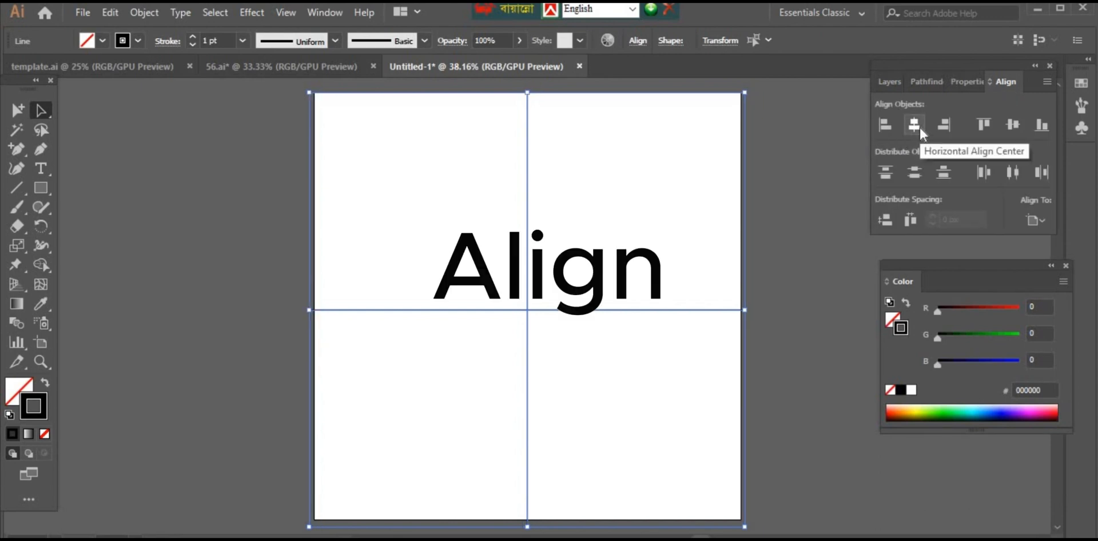
{"action": "left_click", "coordinate": [1014, 127]}
{"action": "left_click", "coordinate": [778, 182]}
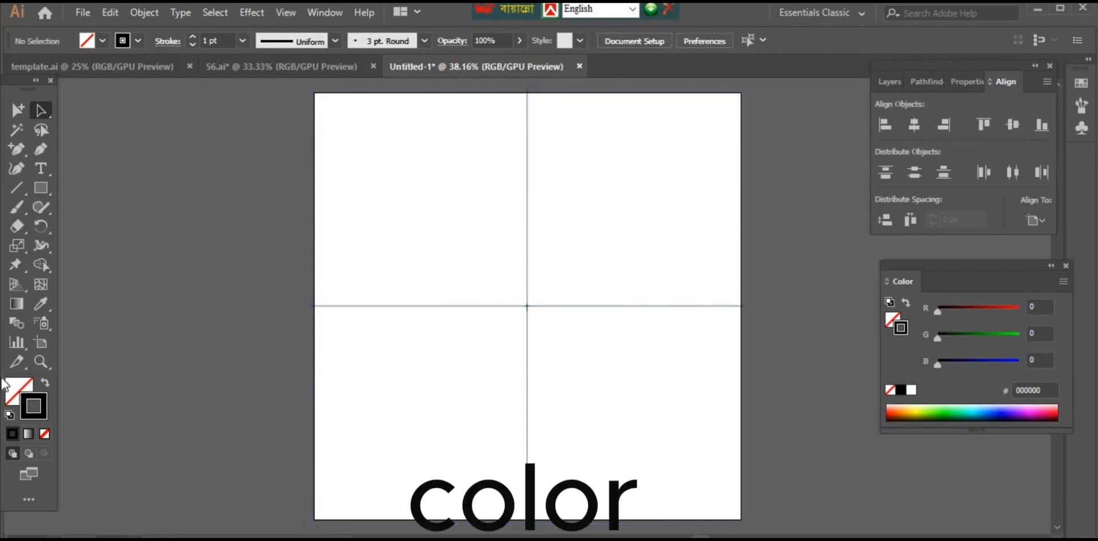
- Set the stroke color of both crossing lines to red F40F0F
{"action": "key", "text": "ctrl+a"}
{"action": "double_click", "coordinate": [45, 397]}
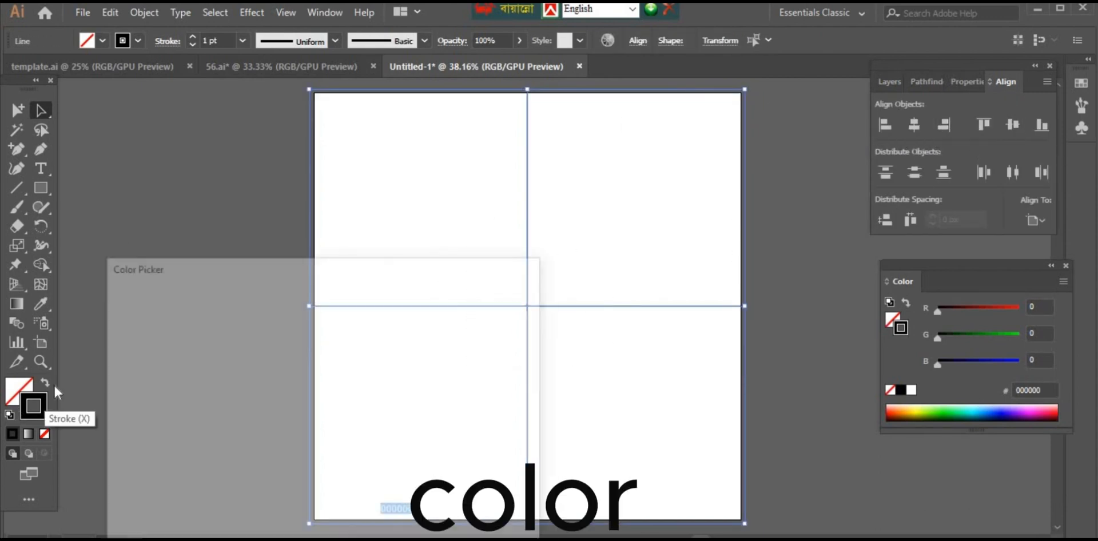
{"action": "left_click", "coordinate": [304, 321]}
{"action": "left_click", "coordinate": [508, 314]}
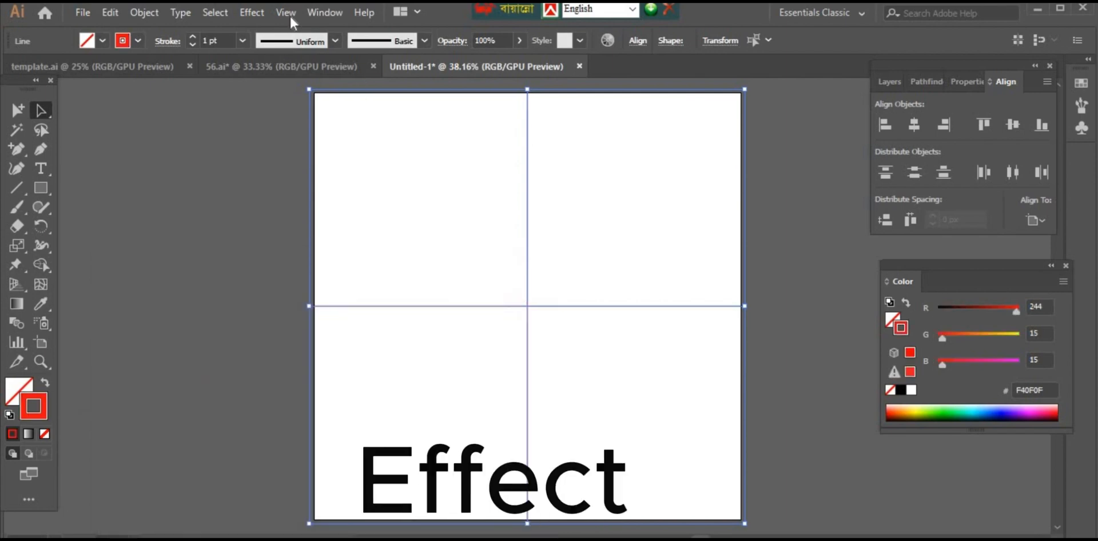
- Apply a Transform effect to both lines with 11 copies rotated 15° each to make a radial guide
{"action": "left_click", "coordinate": [253, 11]}
{"action": "mouse_move", "coordinate": [279, 148]}
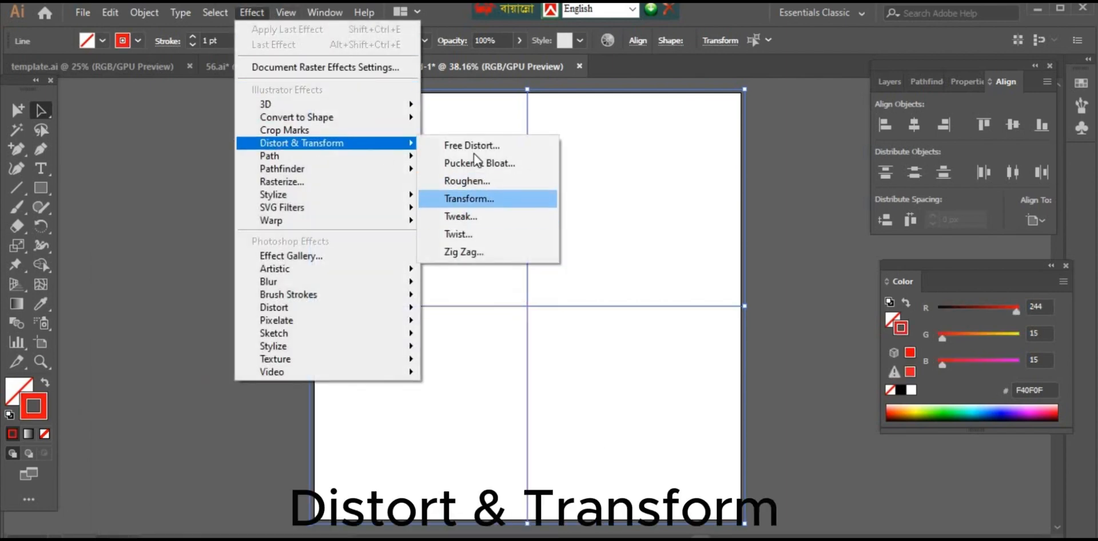
{"action": "left_click", "coordinate": [472, 201]}
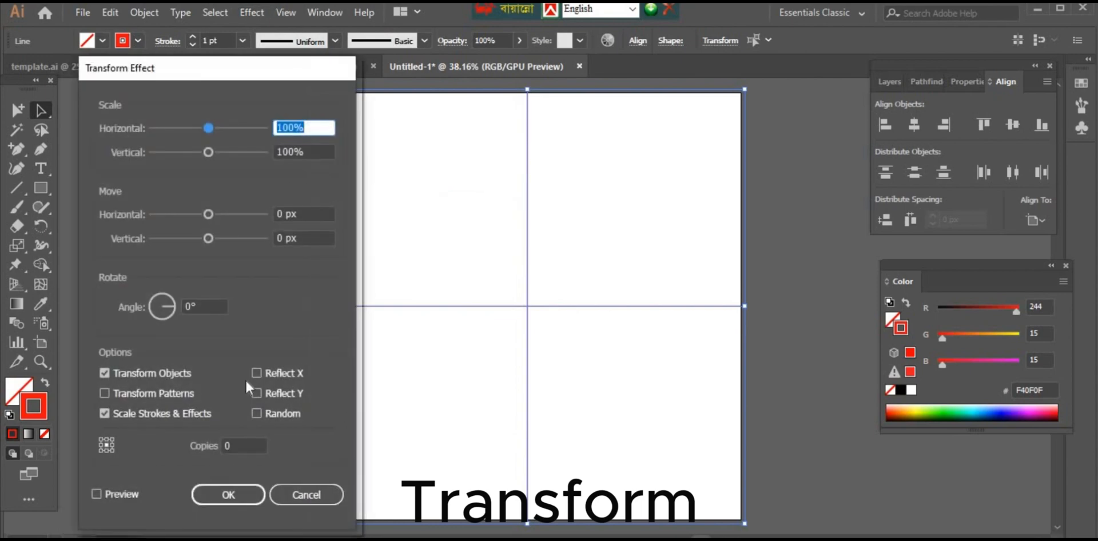
{"action": "double_click", "coordinate": [239, 444]}
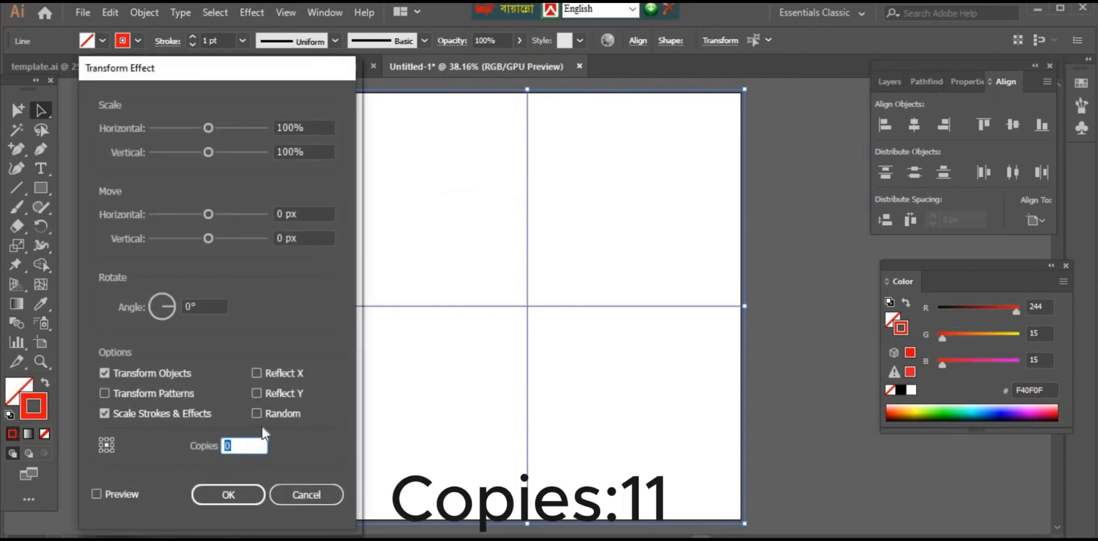
{"action": "type", "text": "11"}
{"action": "double_click", "coordinate": [202, 305]}
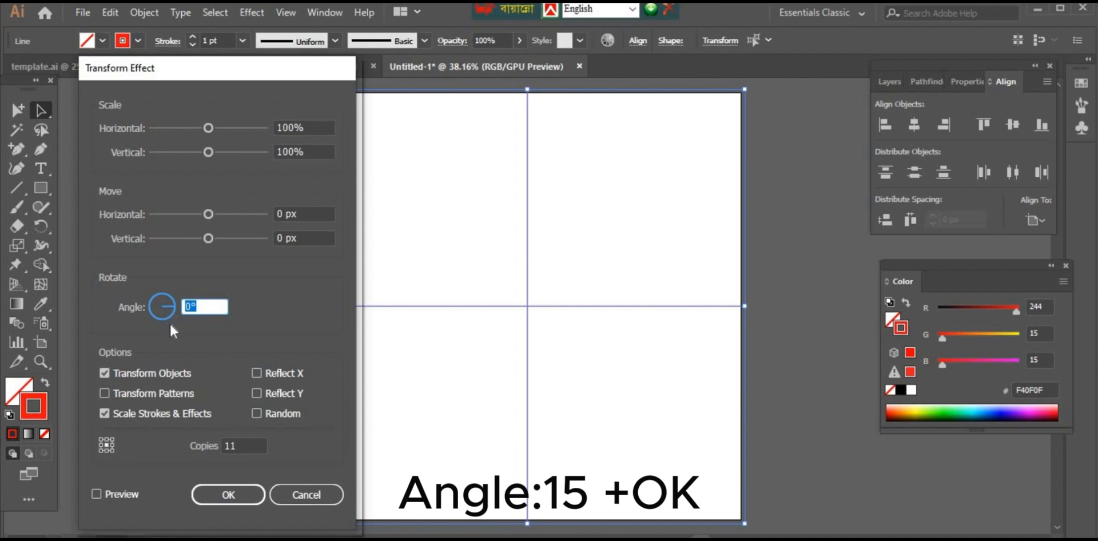
{"action": "type", "text": "15"}
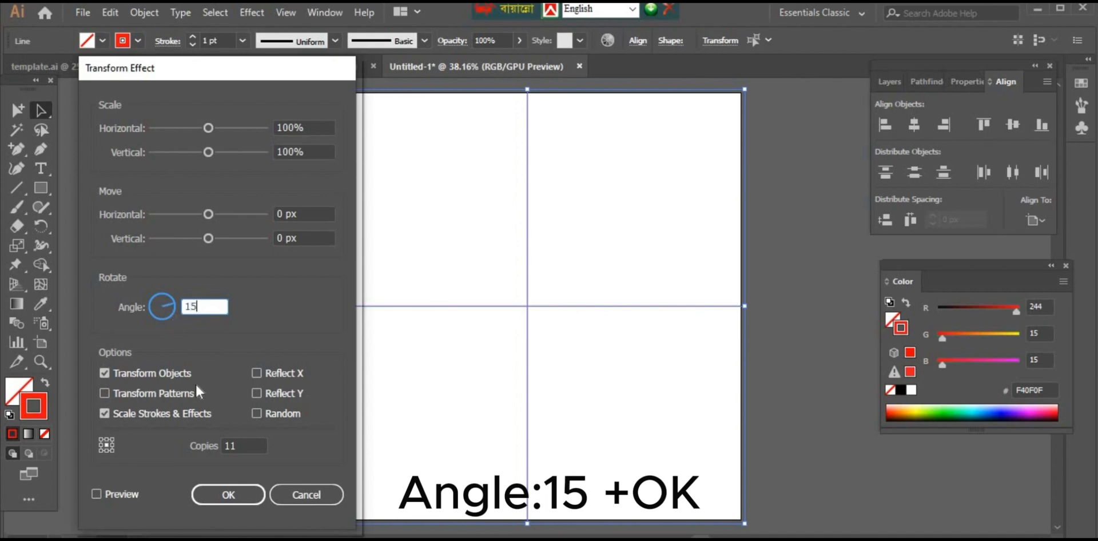
{"action": "left_click", "coordinate": [97, 493]}
{"action": "left_click", "coordinate": [224, 495]}
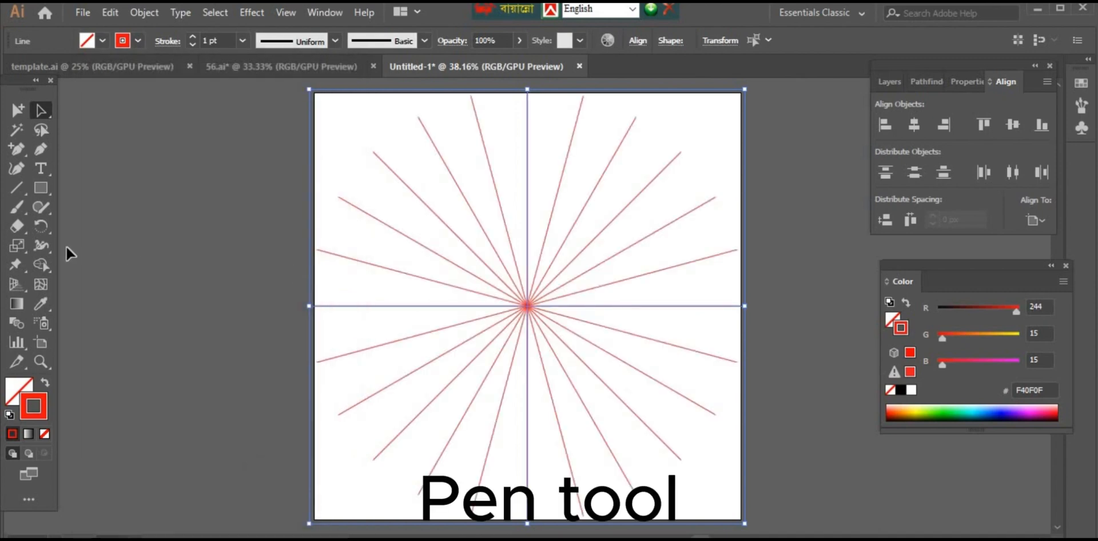
- Draw a short slanted line with the Pen tool across the upper part of the vertical guide
{"action": "left_click", "coordinate": [40, 150]}
{"action": "left_click", "coordinate": [519, 169]}
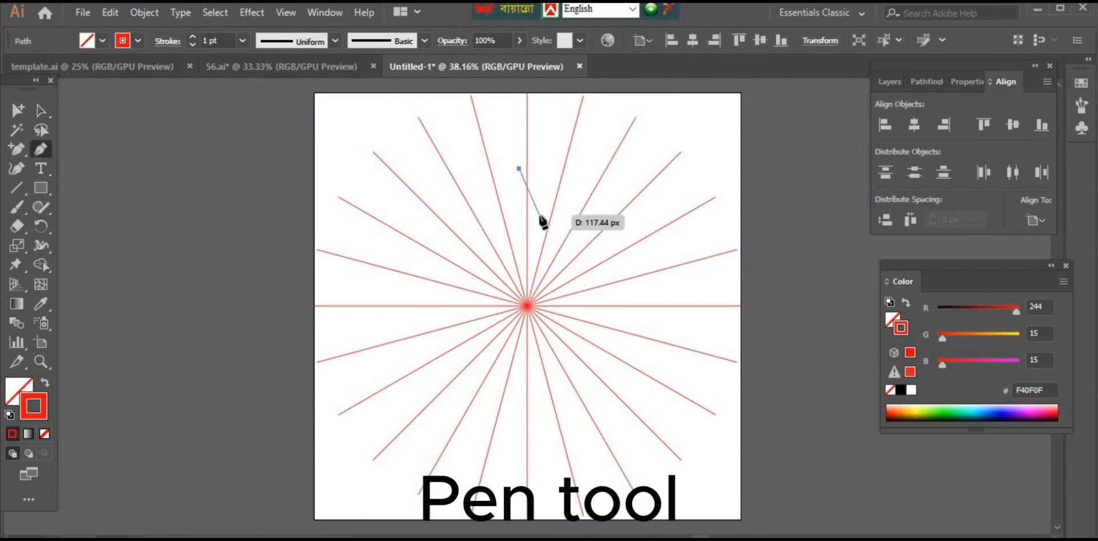
{"action": "left_click", "coordinate": [540, 215]}
{"action": "left_click", "coordinate": [40, 110]}
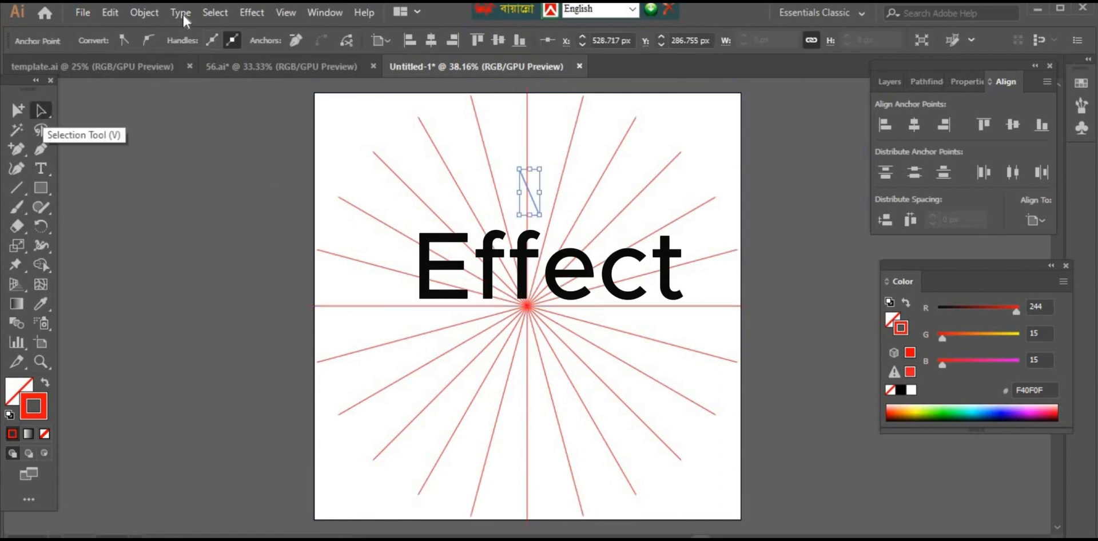
- Apply a Transform effect to the whole of Layer 1 with 11 copies at a 30° angle
{"action": "left_click", "coordinate": [246, 12]}
{"action": "mouse_move", "coordinate": [283, 143]}
{"action": "left_click", "coordinate": [483, 199]}
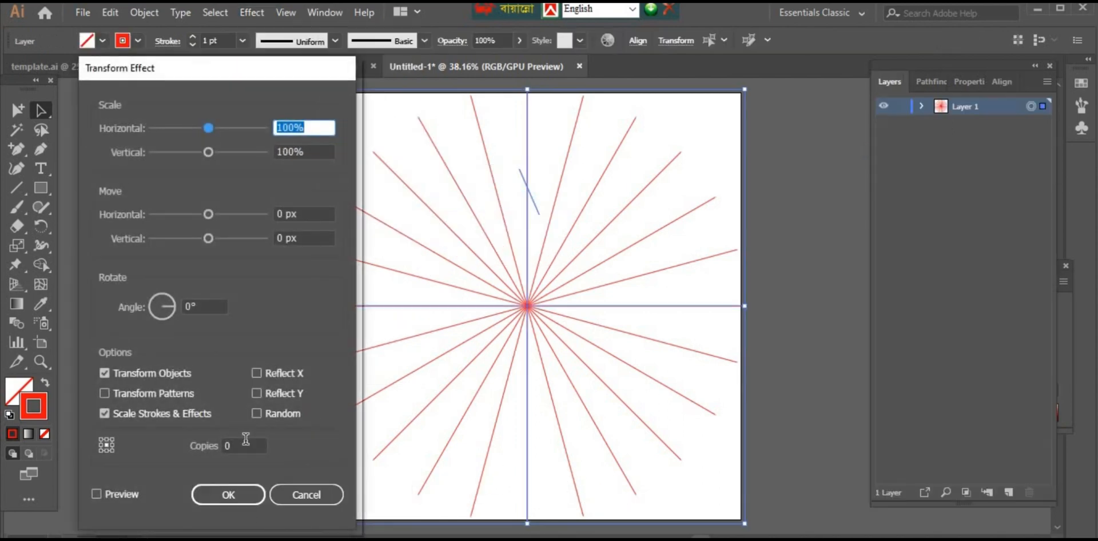
{"action": "left_click", "coordinate": [246, 441]}
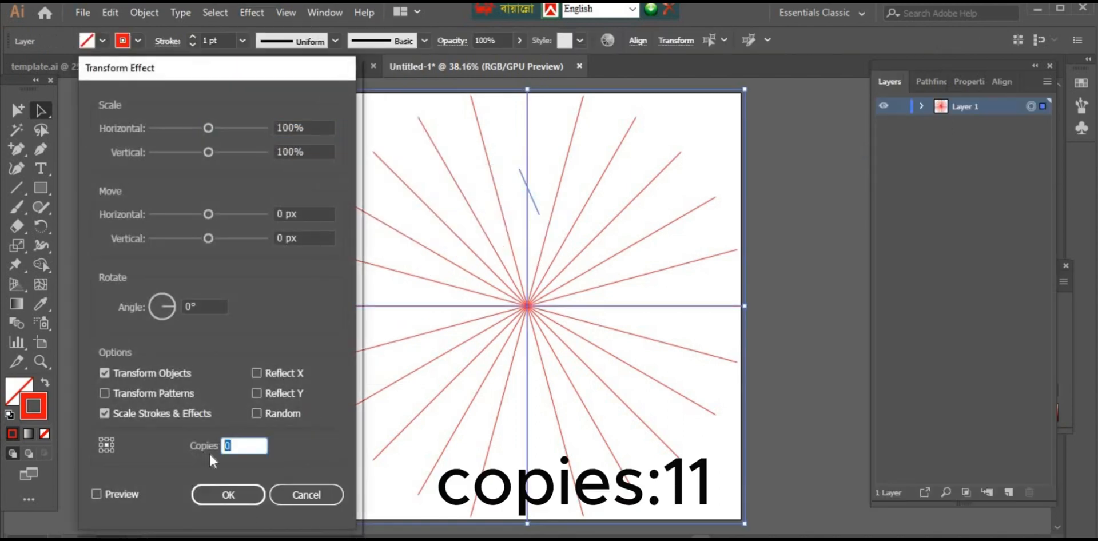
{"action": "type", "text": "11"}
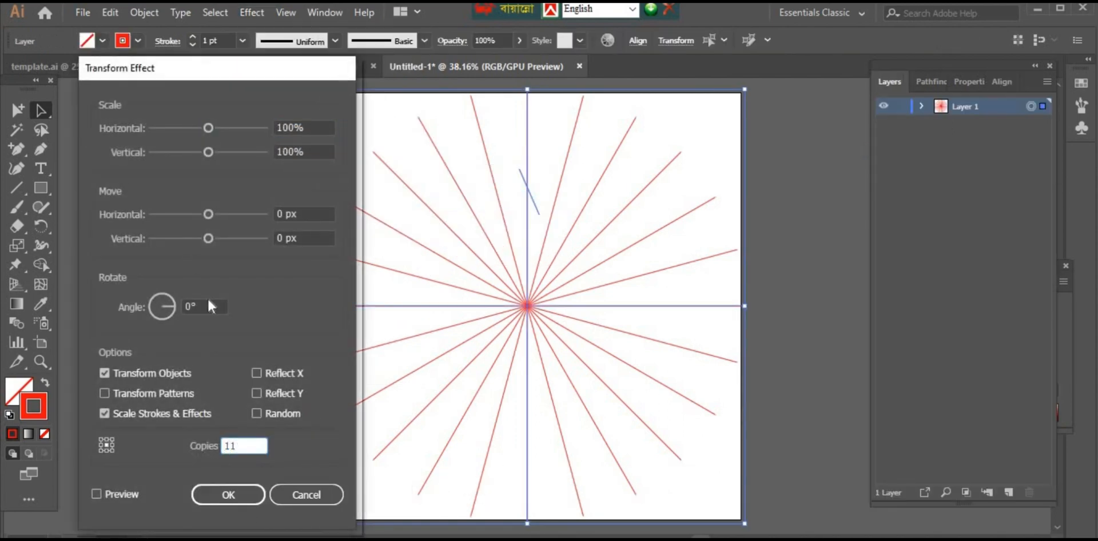
{"action": "left_click", "coordinate": [206, 307]}
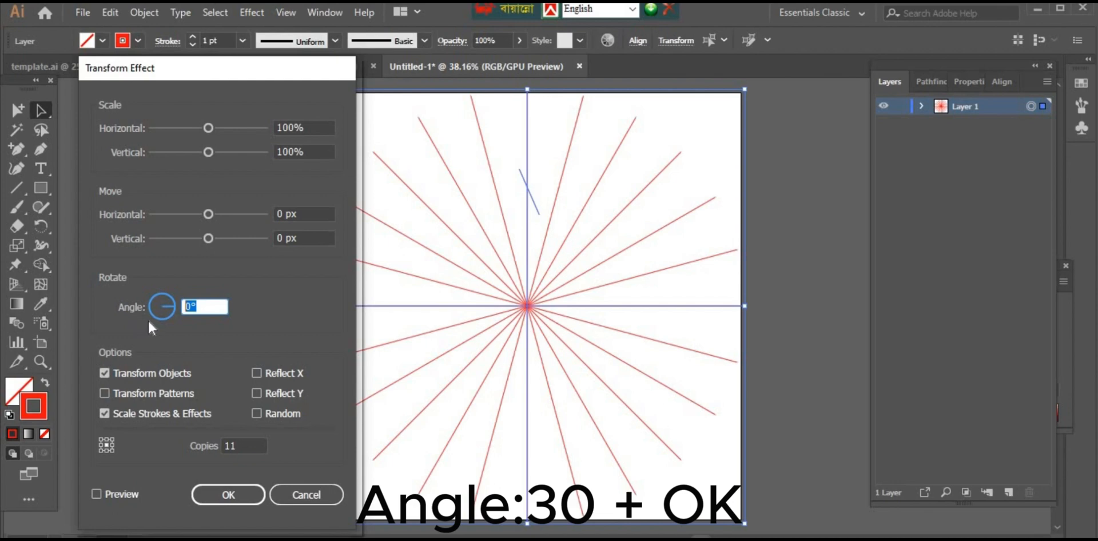
{"action": "left_click", "coordinate": [98, 495]}
{"action": "left_click", "coordinate": [239, 496]}
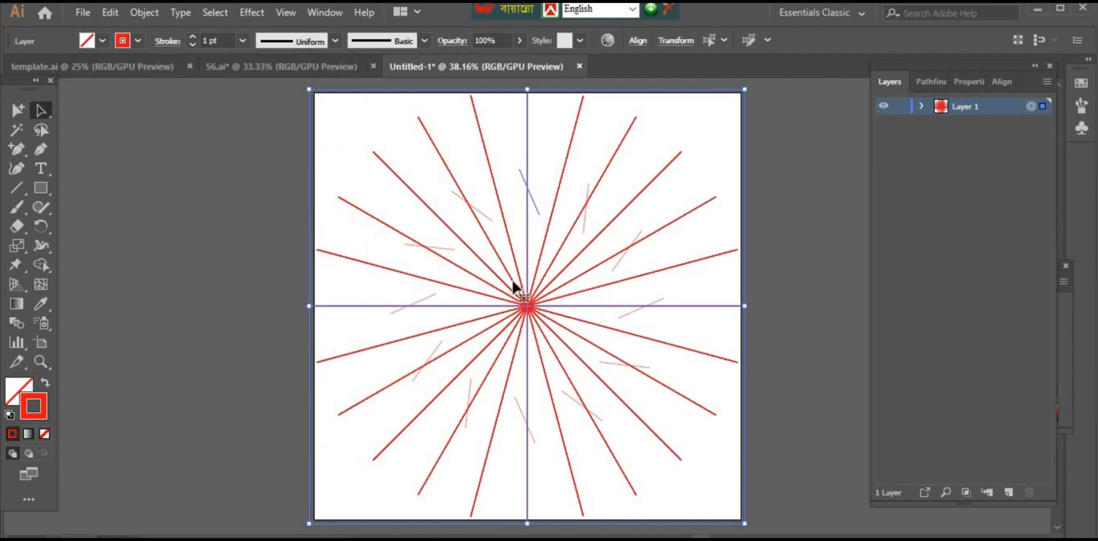
- Select the short slanted line near the top and change its stroke color to black
{"action": "left_click", "coordinate": [770, 284]}
{"action": "scroll", "coordinate": [768, 284], "scroll_direction": "down", "scroll_amount": 1}
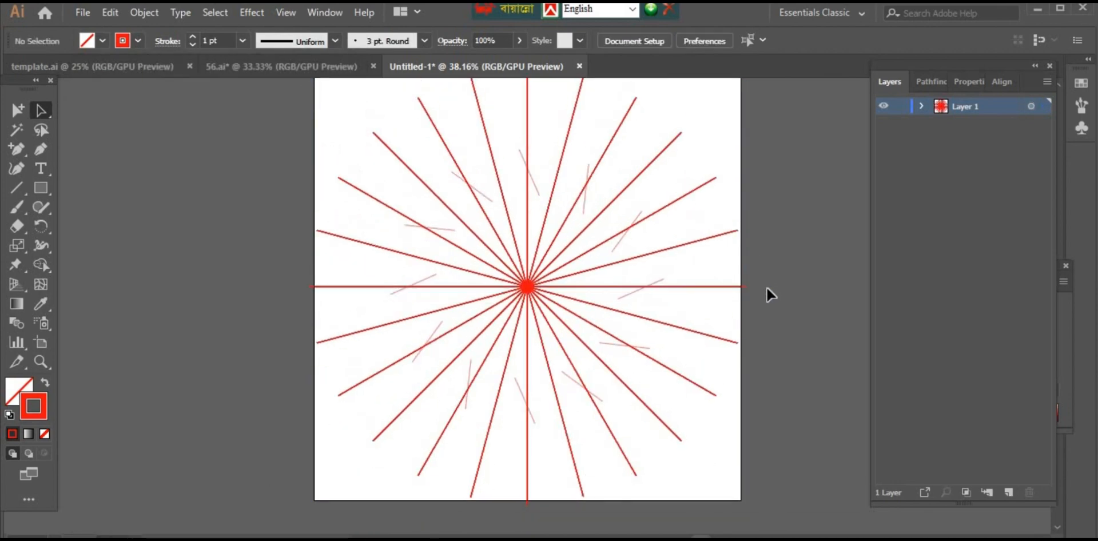
{"action": "left_click_drag", "start_coordinate": [512, 136], "coordinate": [541, 197]}
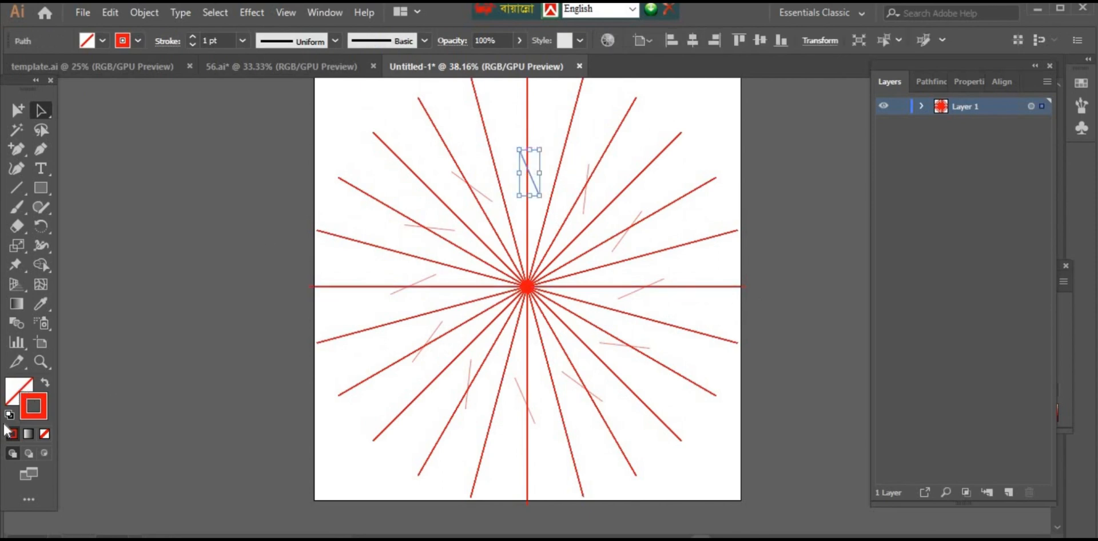
{"action": "double_click", "coordinate": [44, 399]}
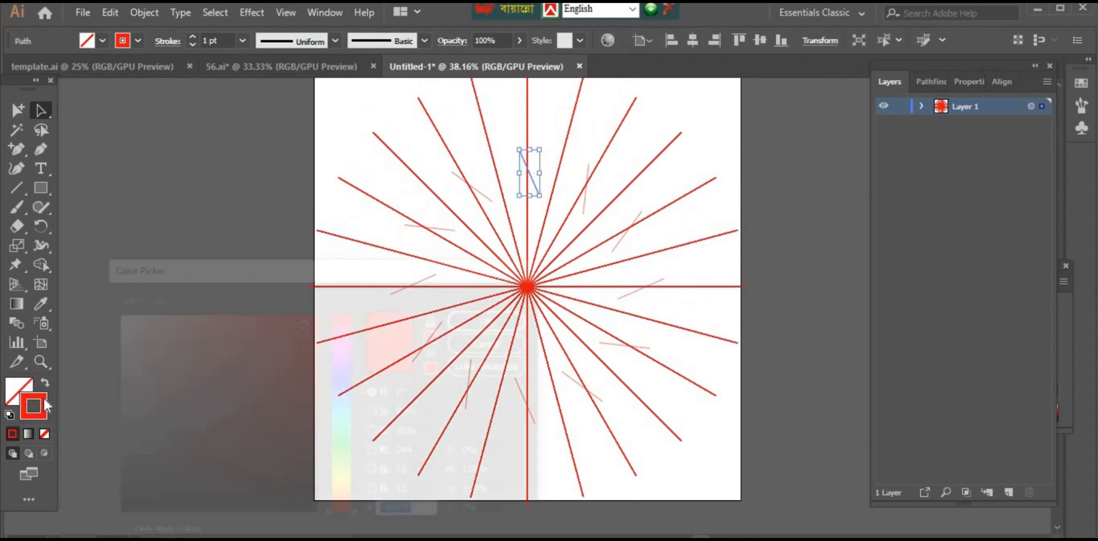
{"action": "left_click", "coordinate": [121, 510]}
{"action": "left_click", "coordinate": [465, 324]}
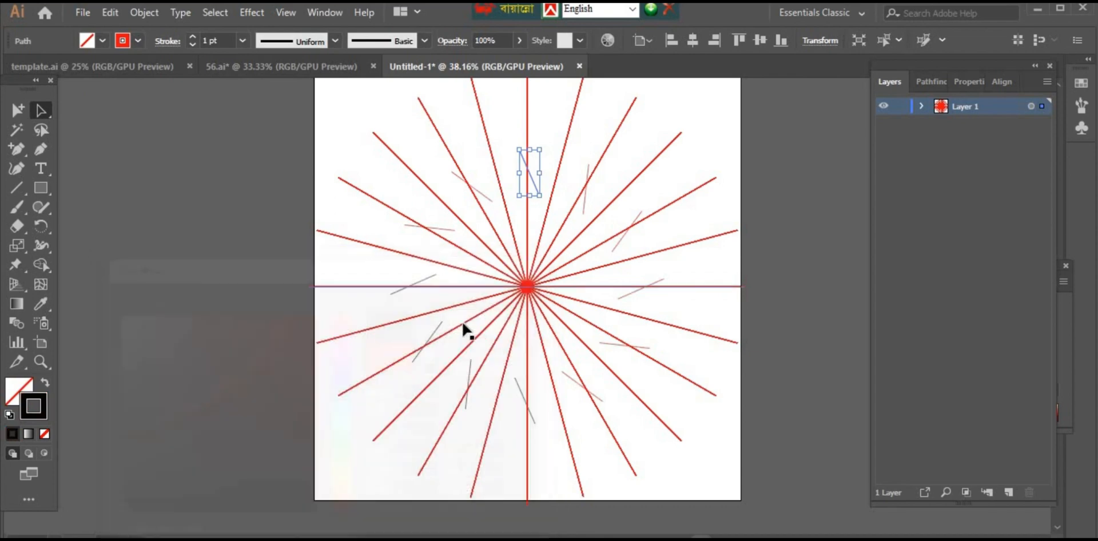
- Expand Layer 1 in the layer list and delete the short slanted path
{"action": "left_click", "coordinate": [922, 106]}
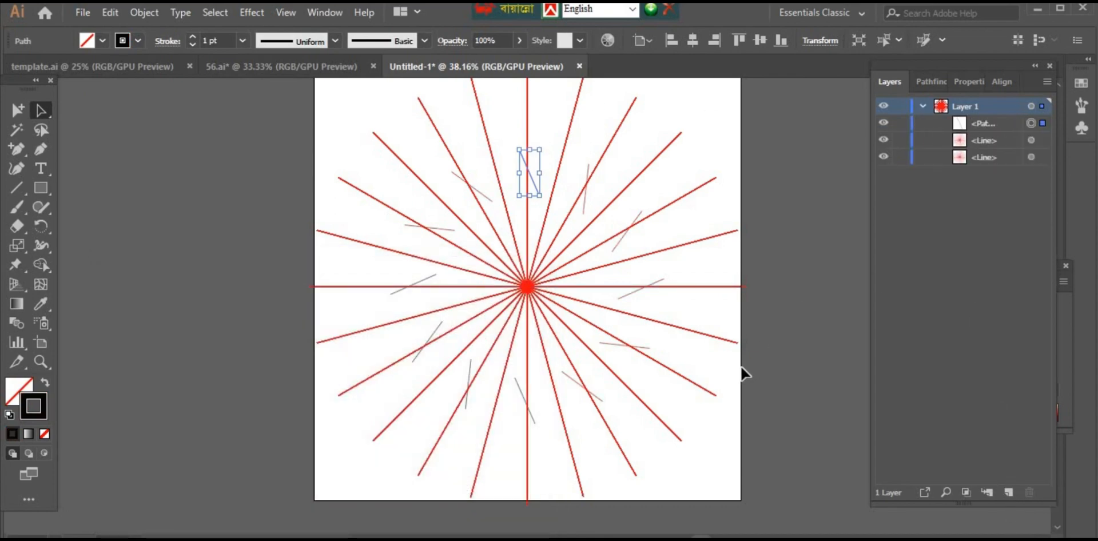
{"action": "key", "text": "Delete"}
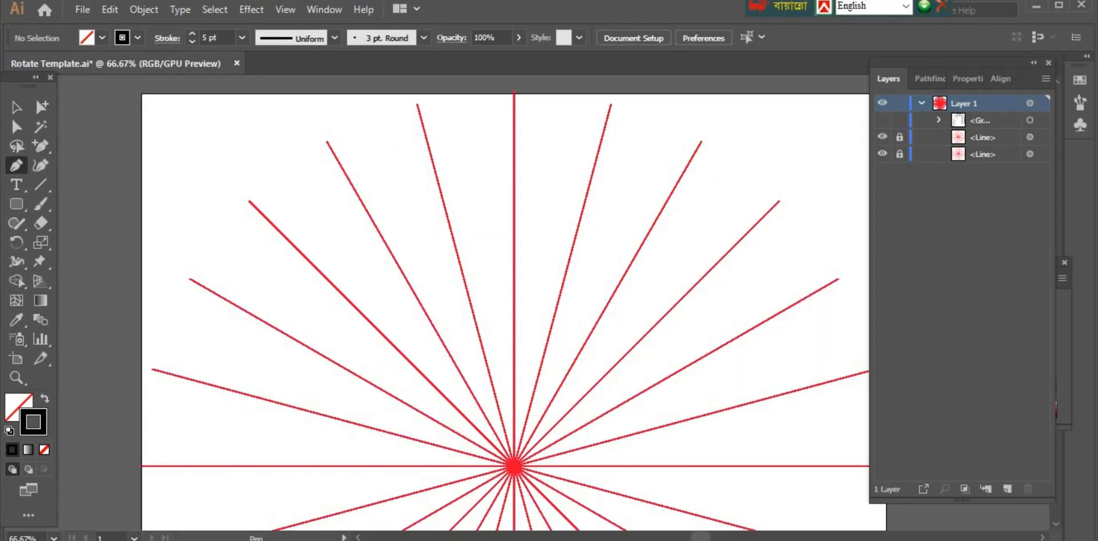
- Draw a curved petal arch with the Pen tool between the two guides flanking the vertical one, and smooth its top
{"action": "left_click", "coordinate": [566, 270]}
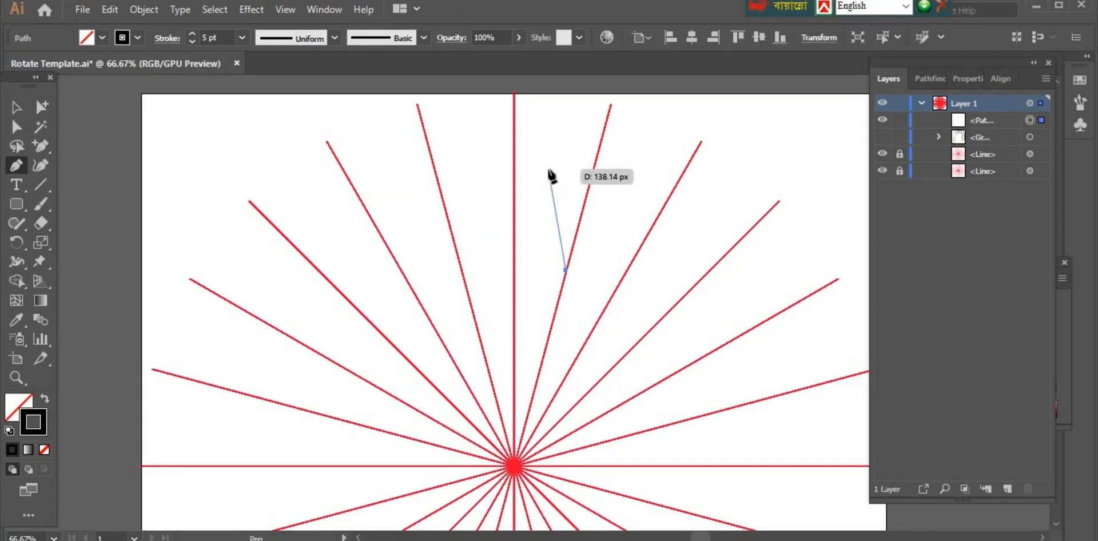
{"action": "left_click_drag", "start_coordinate": [549, 170], "coordinate": [501, 162]}
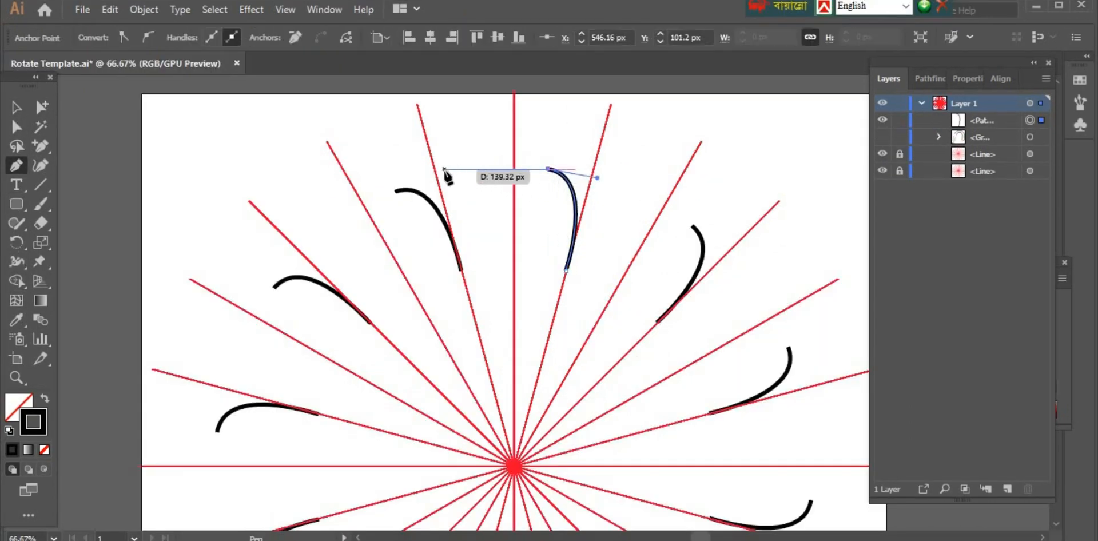
{"action": "left_click_drag", "start_coordinate": [441, 215], "coordinate": [423, 284]}
{"action": "left_click", "coordinate": [16, 126]}
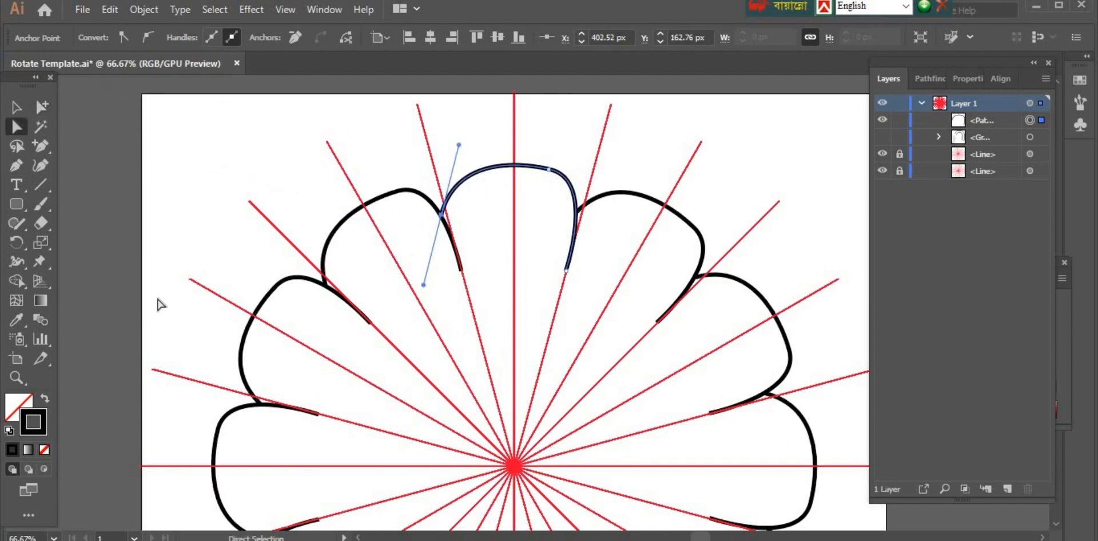
{"action": "left_click_drag", "start_coordinate": [23, 225], "coordinate": [74, 261]}
{"action": "left_click_drag", "start_coordinate": [542, 166], "coordinate": [462, 172]}
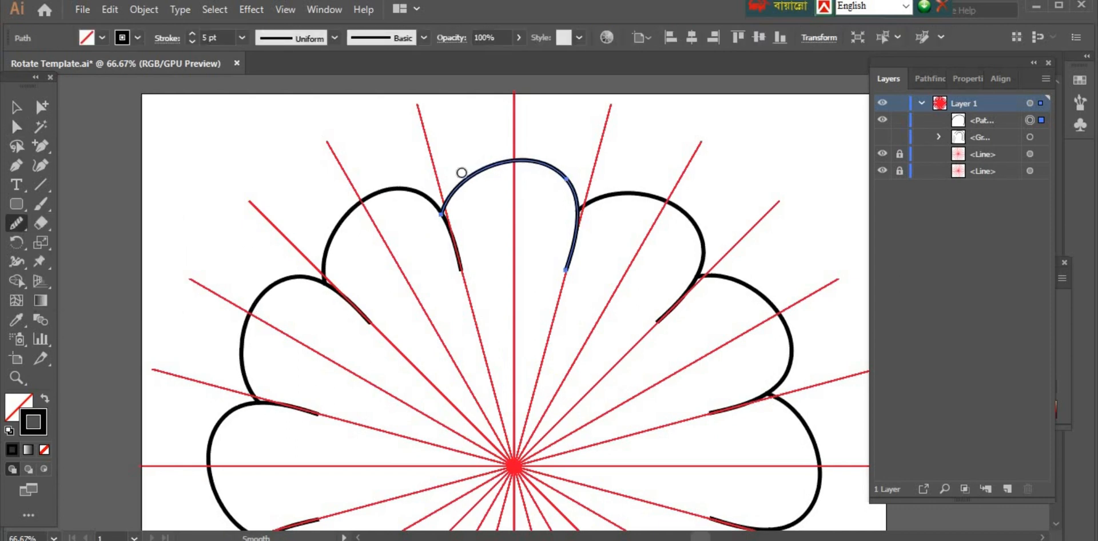
- Set the petal arch's stroke weight to 40 pt and expand it into an outlined shape
{"action": "key", "text": "v"}
{"action": "left_click", "coordinate": [242, 37]}
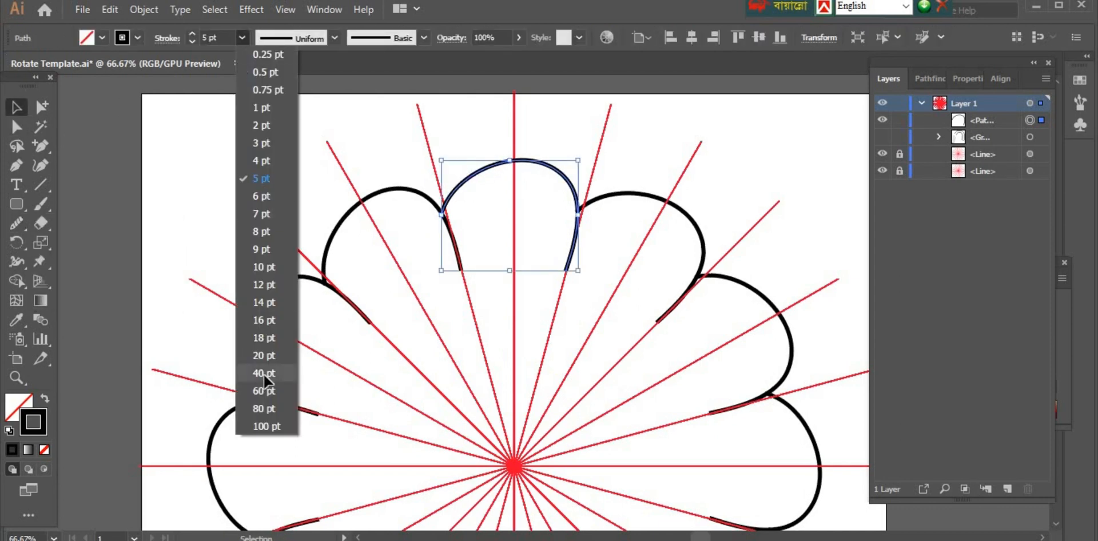
{"action": "left_click", "coordinate": [266, 377]}
{"action": "left_click", "coordinate": [144, 18]}
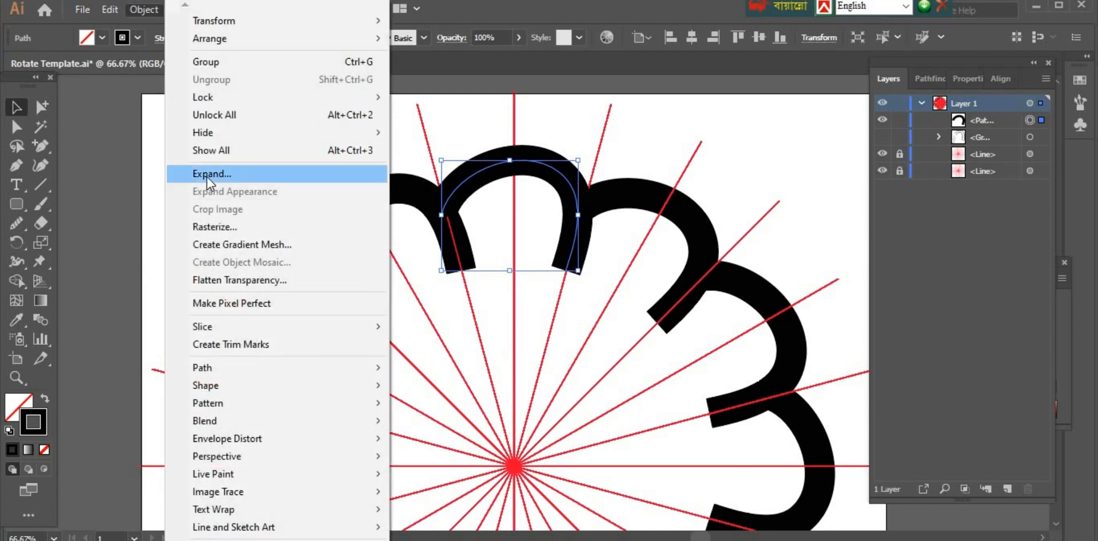
{"action": "left_click", "coordinate": [207, 177]}
{"action": "key", "text": "Return"}
- Swap the expanded arch's fill and stroke, and give its outline a 5 pt stroke
{"action": "left_click", "coordinate": [45, 398]}
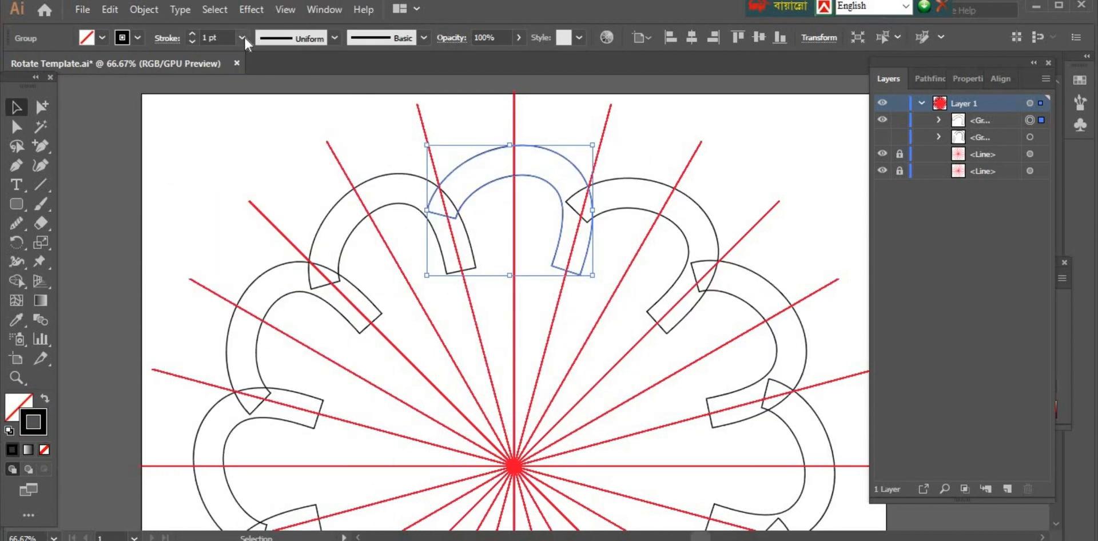
{"action": "left_click", "coordinate": [242, 37]}
{"action": "left_click", "coordinate": [267, 182]}
{"action": "left_click", "coordinate": [506, 334]}
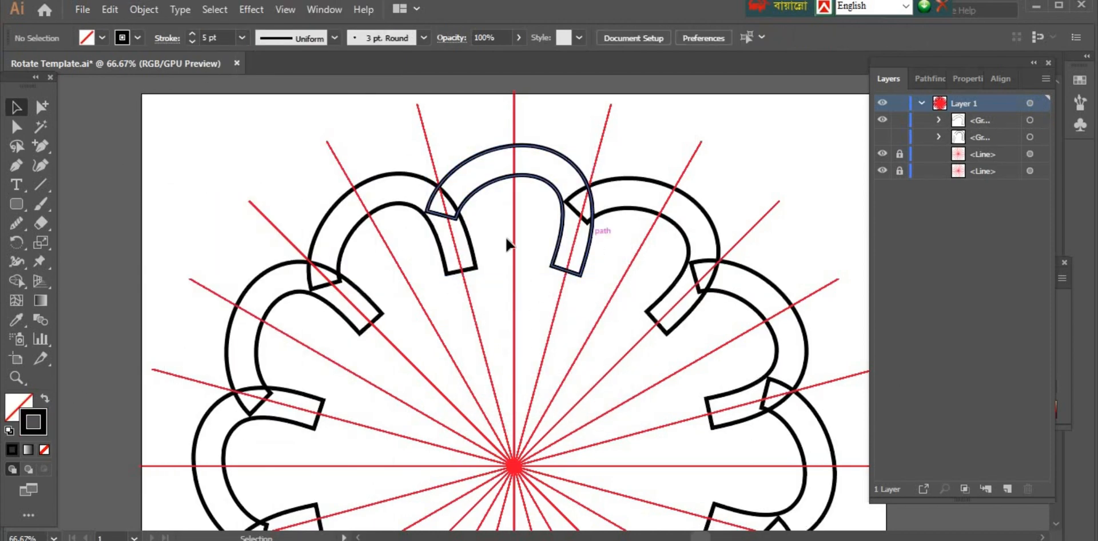
- Add an anchor point on the closing edge at the arch's left end and delete it to open the outline
{"action": "key", "text": "z"}
{"action": "left_click", "coordinate": [484, 261]}
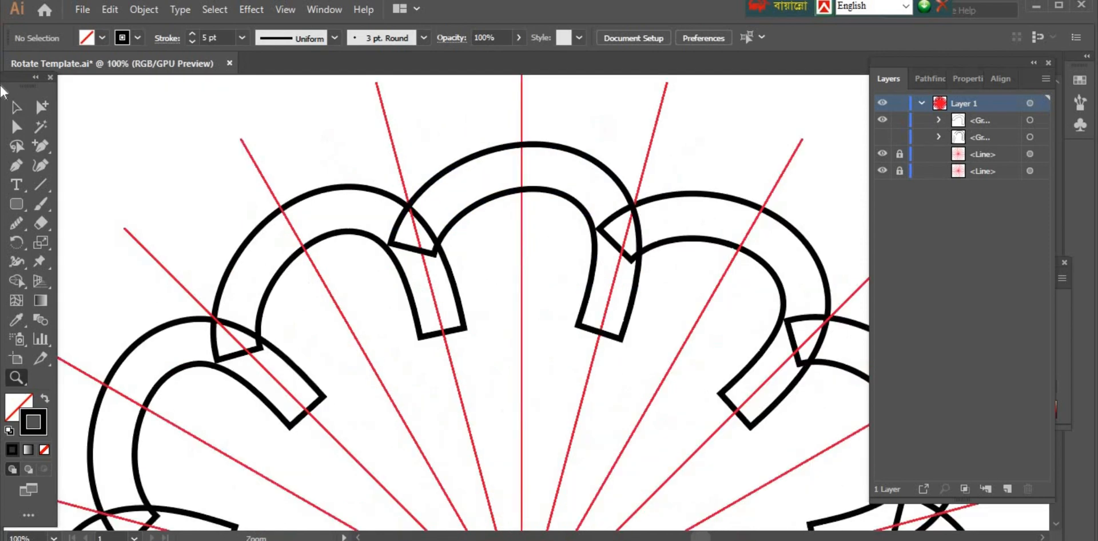
{"action": "left_click", "coordinate": [40, 146]}
{"action": "left_click", "coordinate": [410, 247]}
{"action": "key", "text": "Delete"}
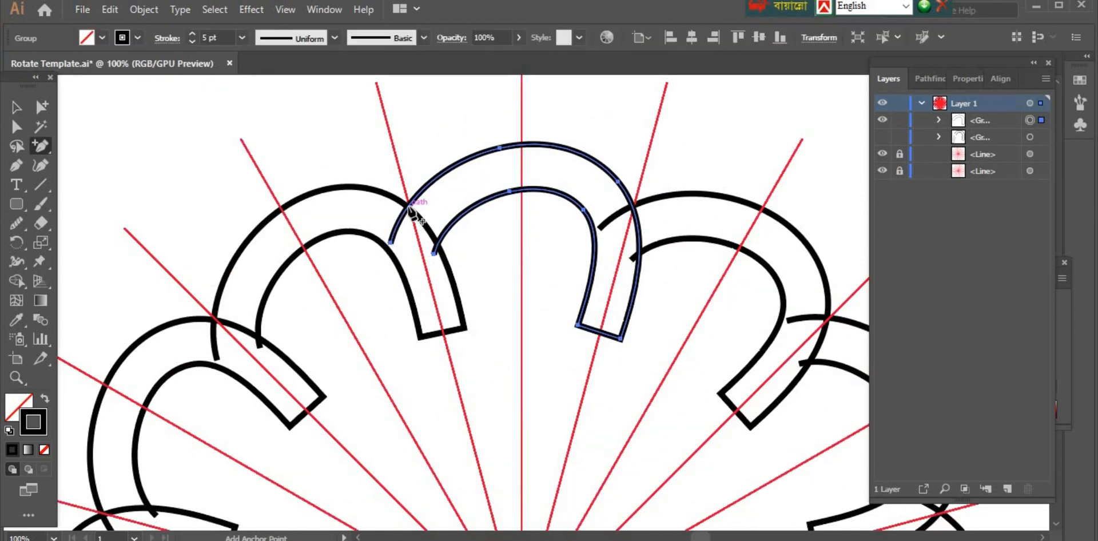
- Trim the arch's two open ends to meet the neighbouring arch and give its stroke round caps and round joins
{"action": "left_click", "coordinate": [436, 246]}
{"action": "left_click", "coordinate": [17, 127]}
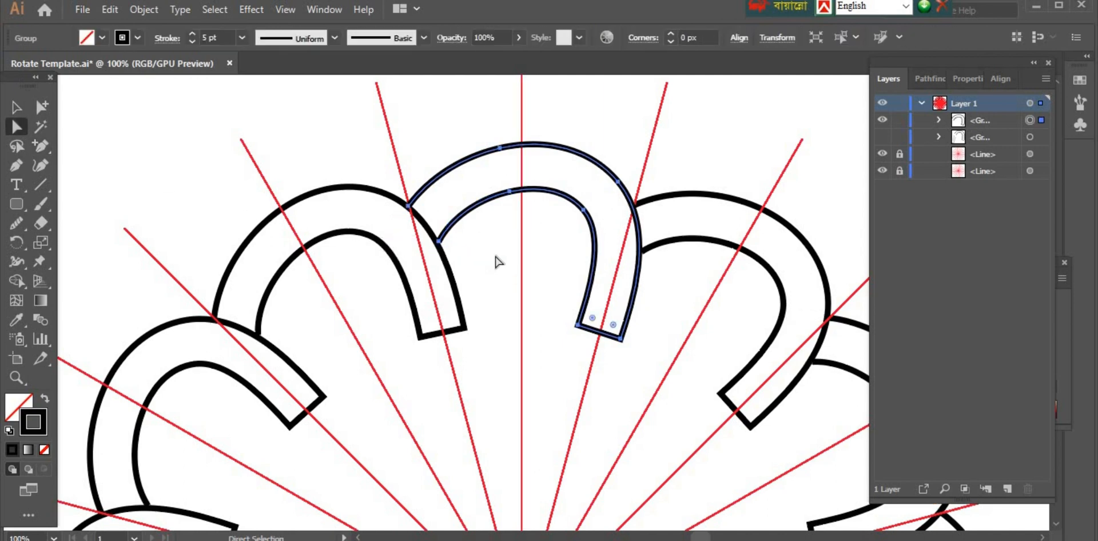
{"action": "key", "text": "v"}
{"action": "left_click", "coordinate": [164, 41]}
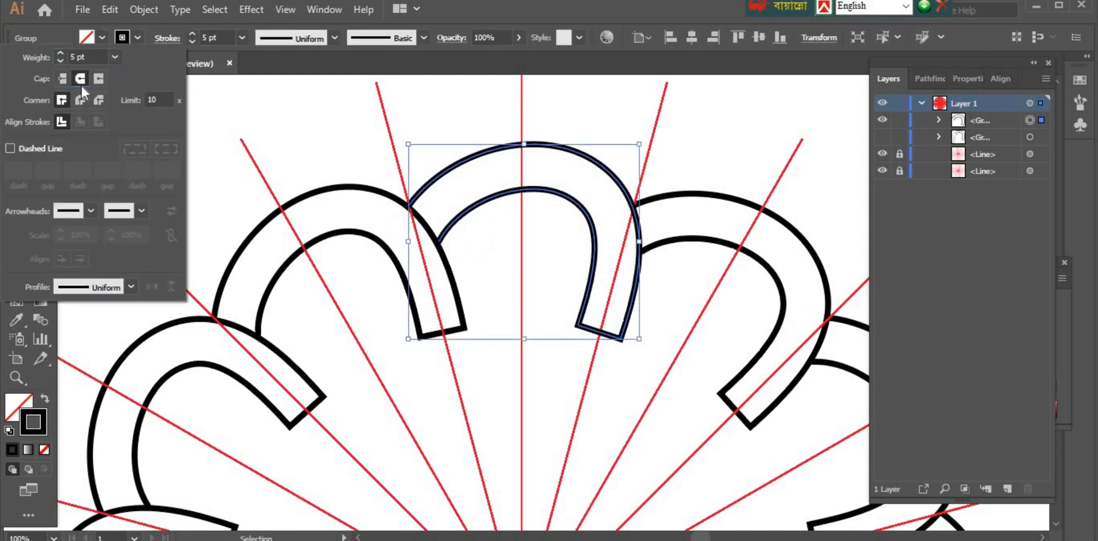
{"action": "left_click", "coordinate": [166, 37]}
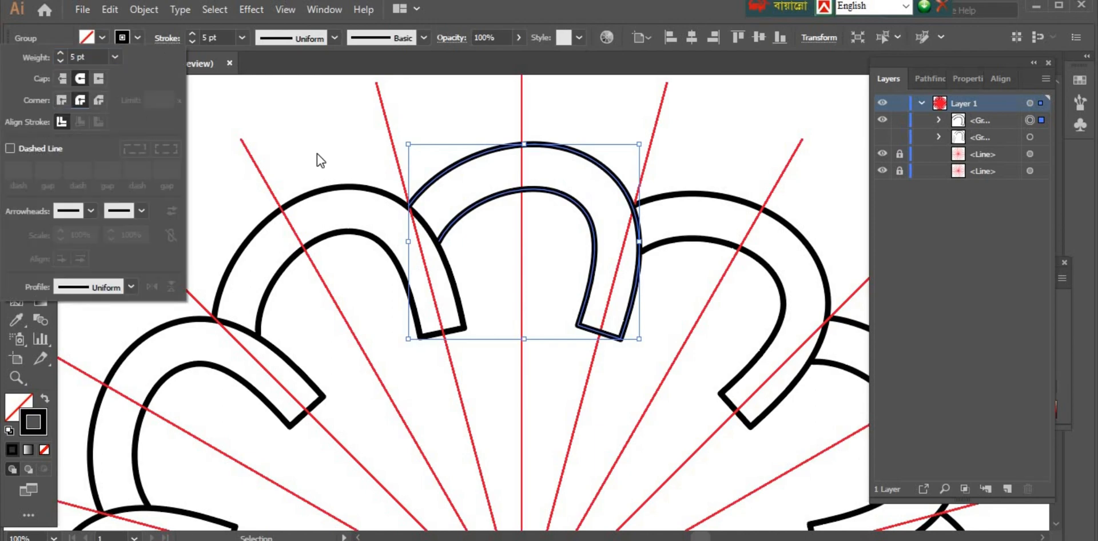
{"action": "left_click", "coordinate": [331, 162]}
- Examine the whole ring of repeated arches over the radial guides
{"action": "left_click", "coordinate": [497, 331], "text": "alt"}
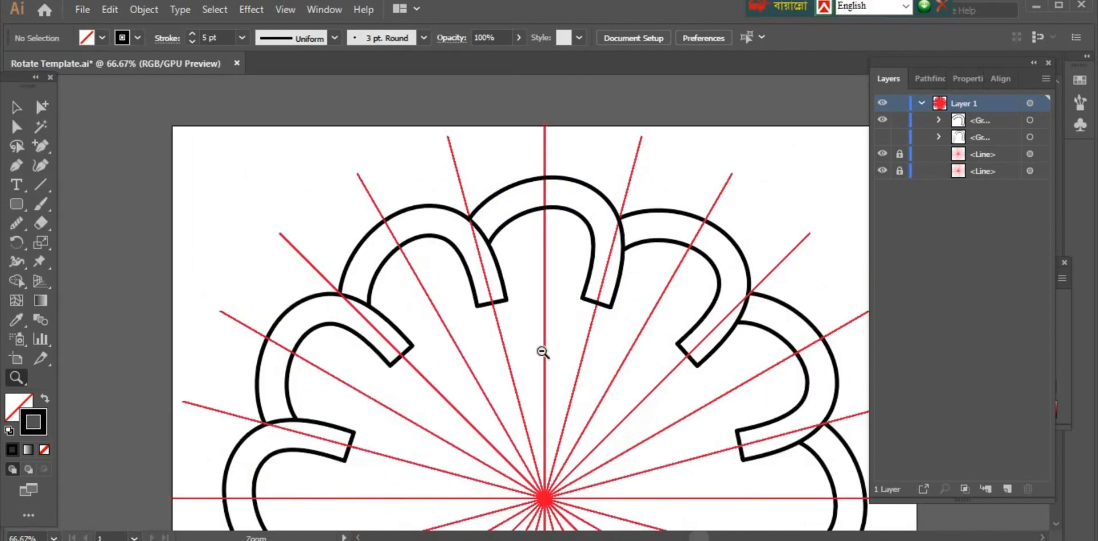
{"action": "left_click", "coordinate": [542, 351], "text": "alt"}
{"action": "left_click", "coordinate": [558, 356], "text": "alt"}
{"action": "left_click", "coordinate": [882, 171]}
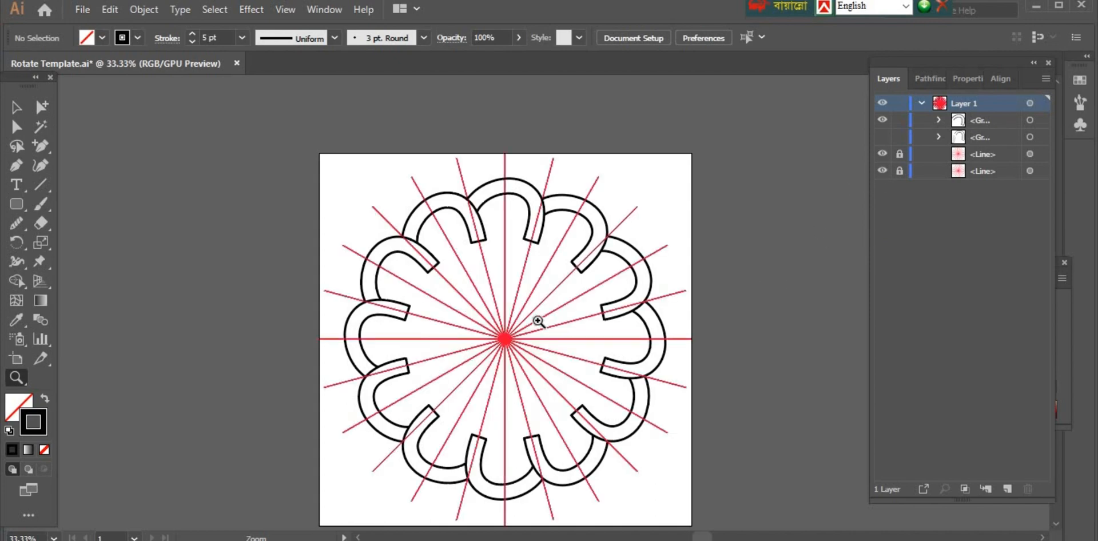
{"action": "left_click", "coordinate": [536, 320]}
{"action": "left_click", "coordinate": [512, 268]}
{"action": "left_click", "coordinate": [514, 264]}
{"action": "left_click", "coordinate": [531, 298], "text": "alt"}
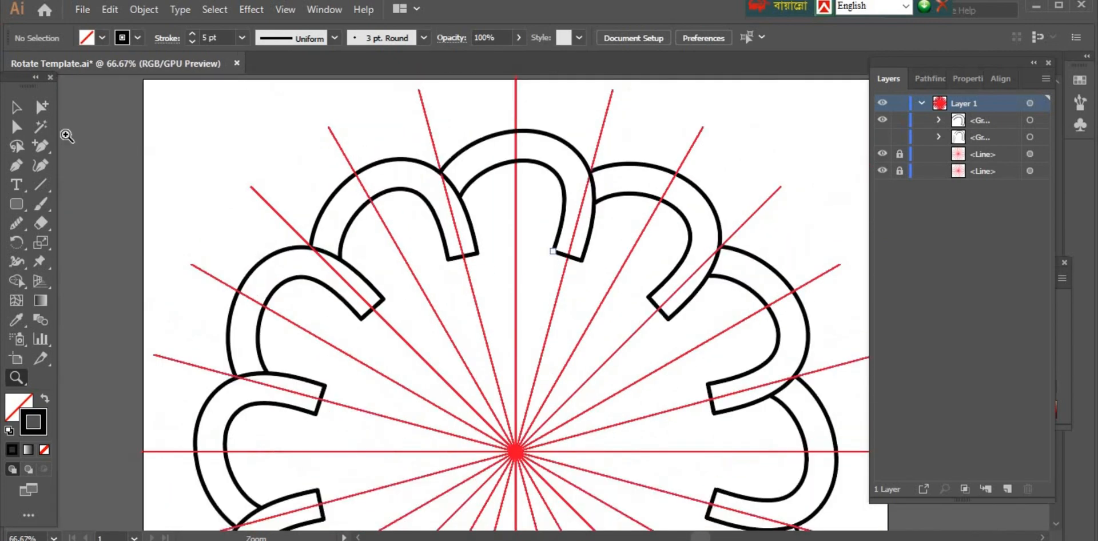
- Draw a smaller curved petal arch with the Pen tool inside the outer ring, between the two guides flanking the vertical one
{"action": "left_click", "coordinate": [16, 165]}
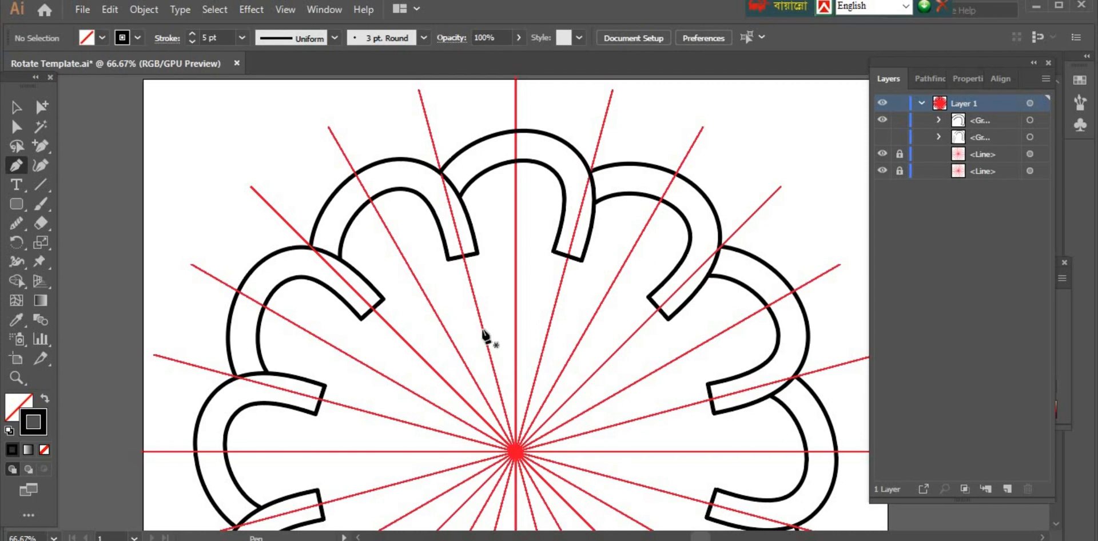
{"action": "left_click", "coordinate": [485, 336]}
{"action": "left_click_drag", "start_coordinate": [515, 261], "coordinate": [581, 261]}
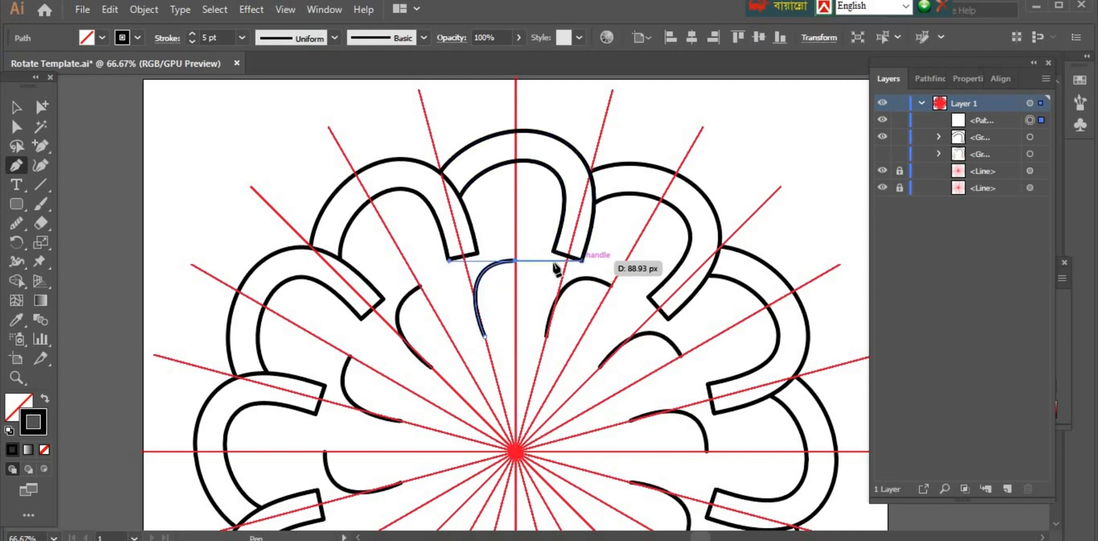
{"action": "left_click", "coordinate": [516, 261]}
{"action": "left_click_drag", "start_coordinate": [559, 293], "coordinate": [561, 304]}
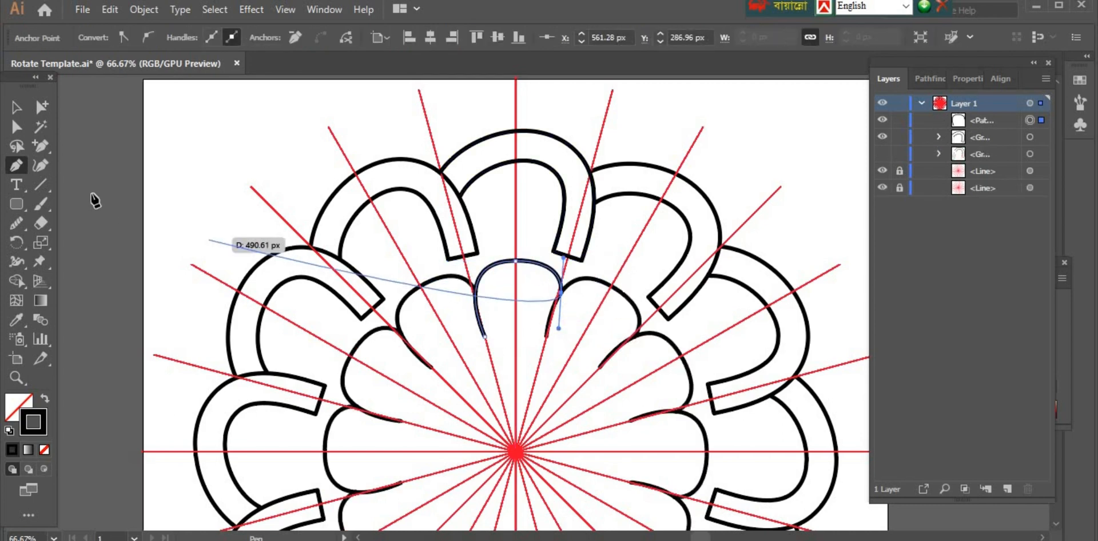
{"action": "left_click", "coordinate": [16, 107]}
- Set the inner petal arch's stroke weight to 40 pt and stretch its top slightly upward
{"action": "left_click", "coordinate": [493, 273]}
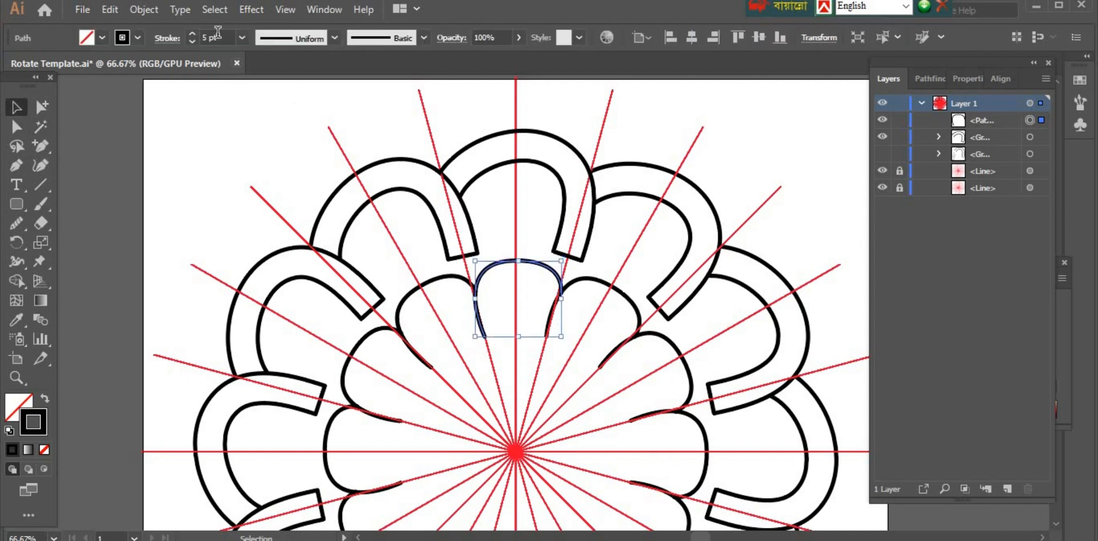
{"action": "left_click", "coordinate": [241, 37]}
{"action": "left_click", "coordinate": [262, 371]}
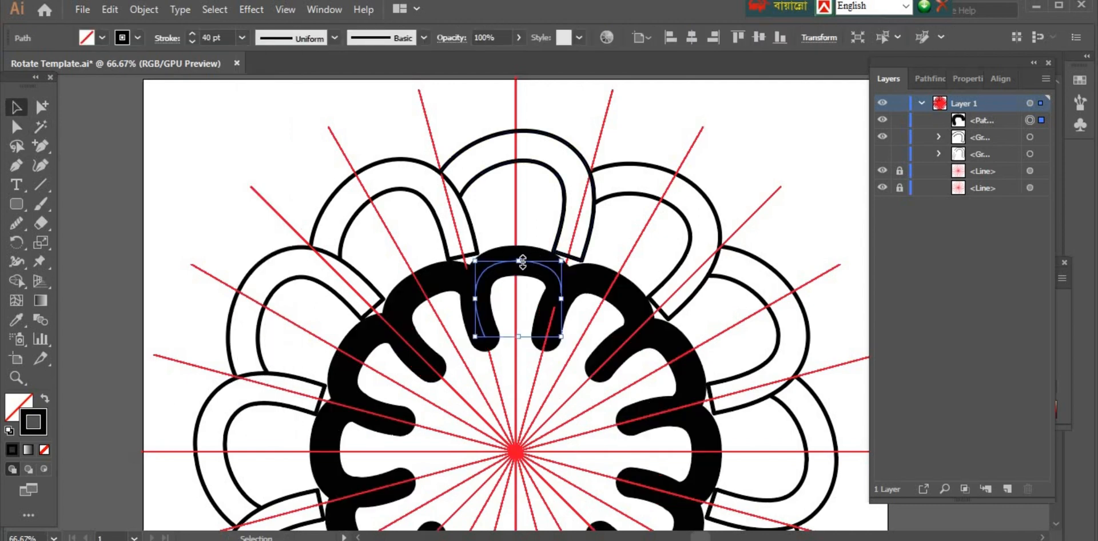
- Expand the thick inner arch into an unfilled outline and copy the outer arch's 5 pt stroke onto it with the Eyedropper
{"action": "left_click", "coordinate": [144, 9]}
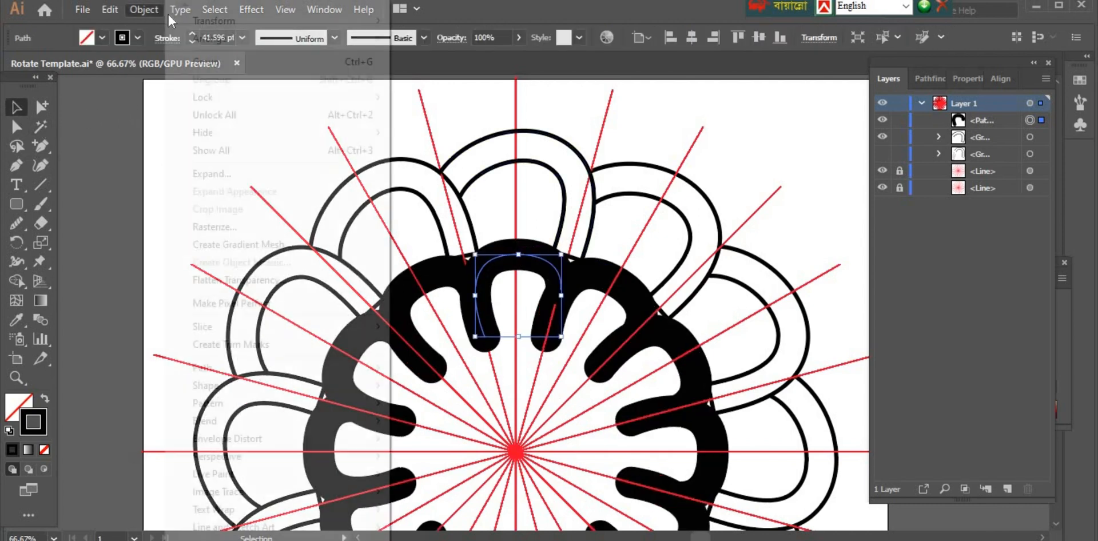
{"action": "left_click", "coordinate": [229, 181]}
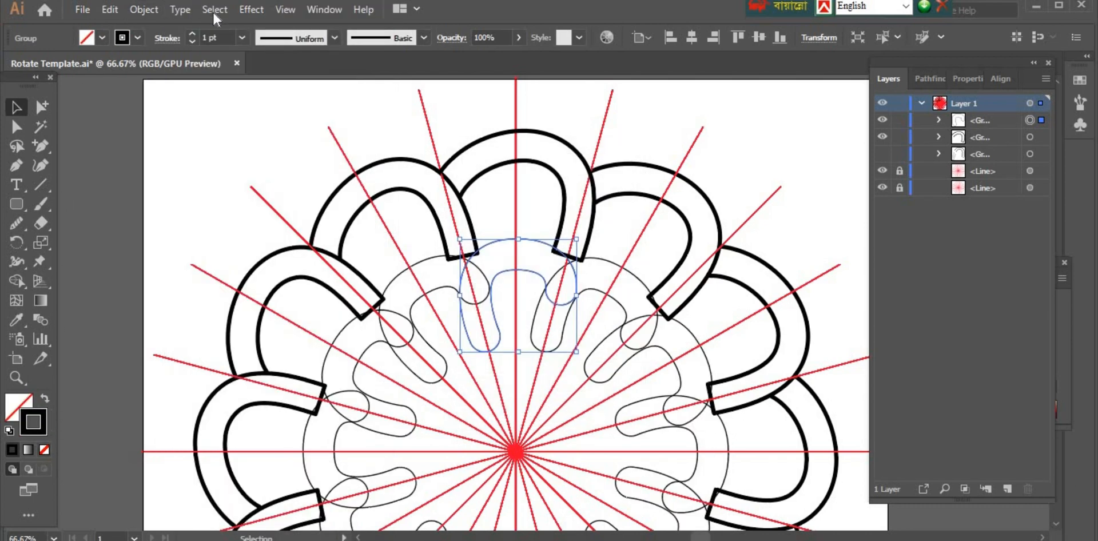
{"action": "left_click", "coordinate": [16, 320]}
{"action": "left_click", "coordinate": [561, 137]}
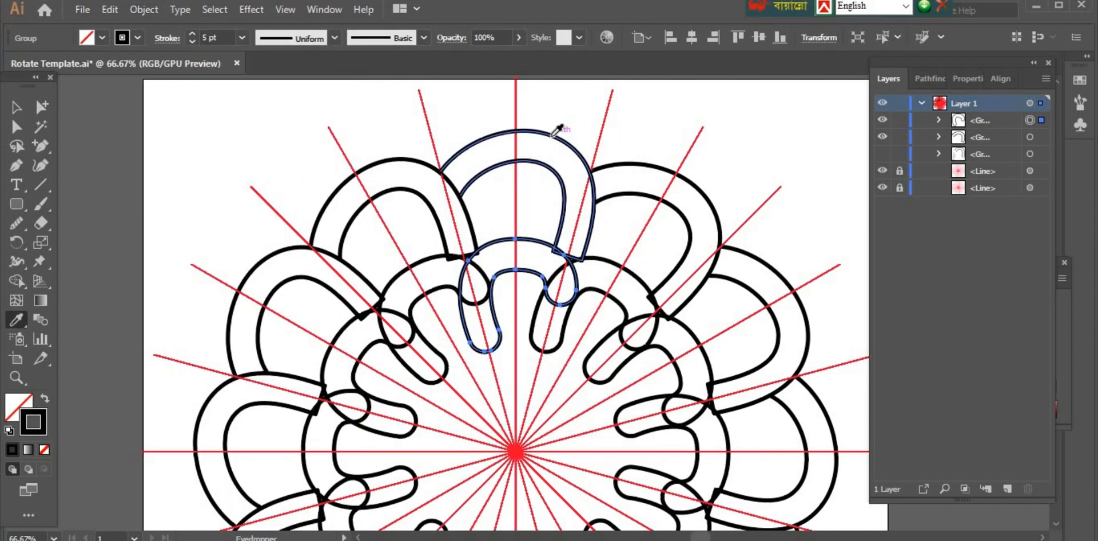
- Delete the rounded cap's anchor points at the inner arch's right end and adjust the open endpoint to meet the neighbouring arch
{"action": "left_click", "coordinate": [16, 127]}
{"action": "left_click", "coordinate": [560, 305]}
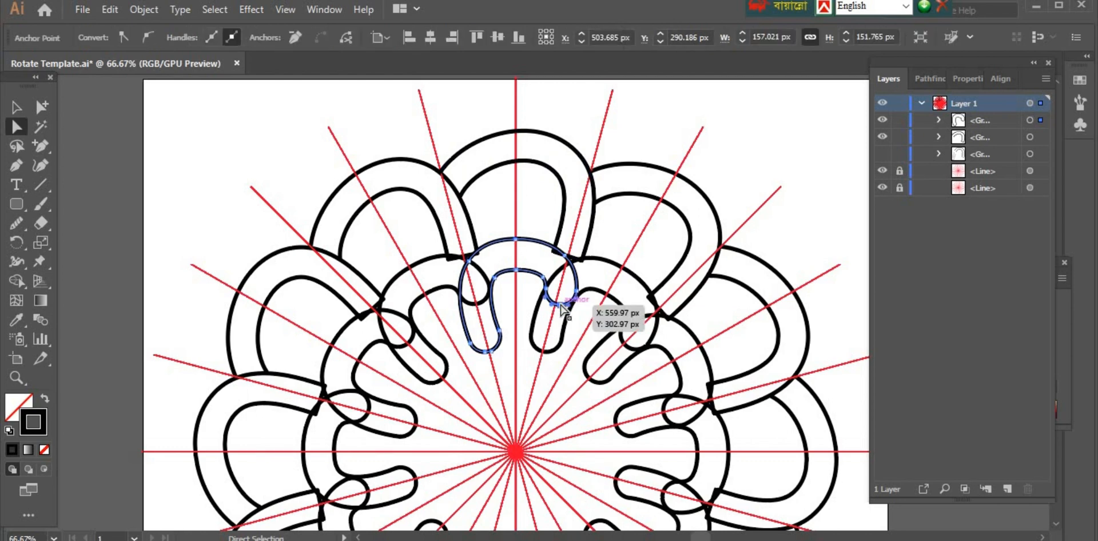
{"action": "key", "text": "Delete"}
{"action": "left_click", "coordinate": [577, 291]}
{"action": "key", "text": "Delete"}
{"action": "left_click", "coordinate": [565, 259]}
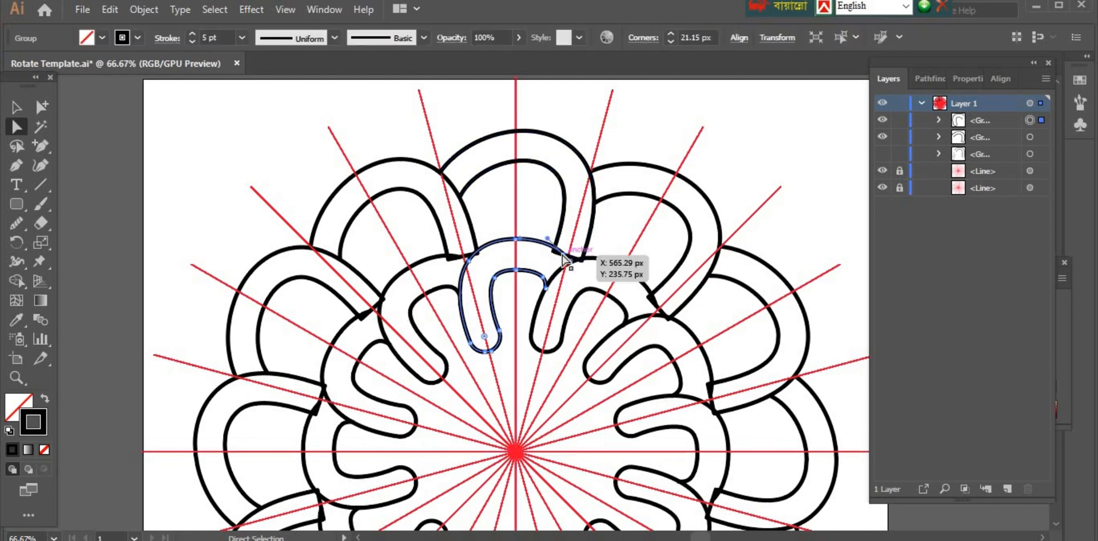
{"action": "left_click", "coordinate": [584, 289]}
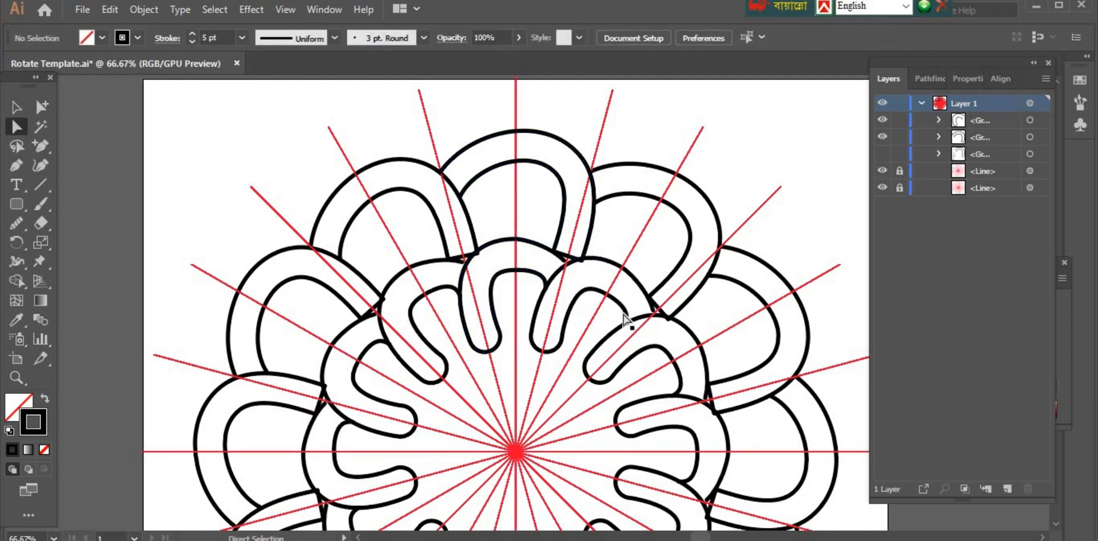
{"action": "left_click_drag", "start_coordinate": [566, 261], "coordinate": [567, 261]}
- Remove the closing edge at the outer arch's lower end and nudge its outer endpoint up three increments to the inner ring
{"action": "key", "text": "plus"}
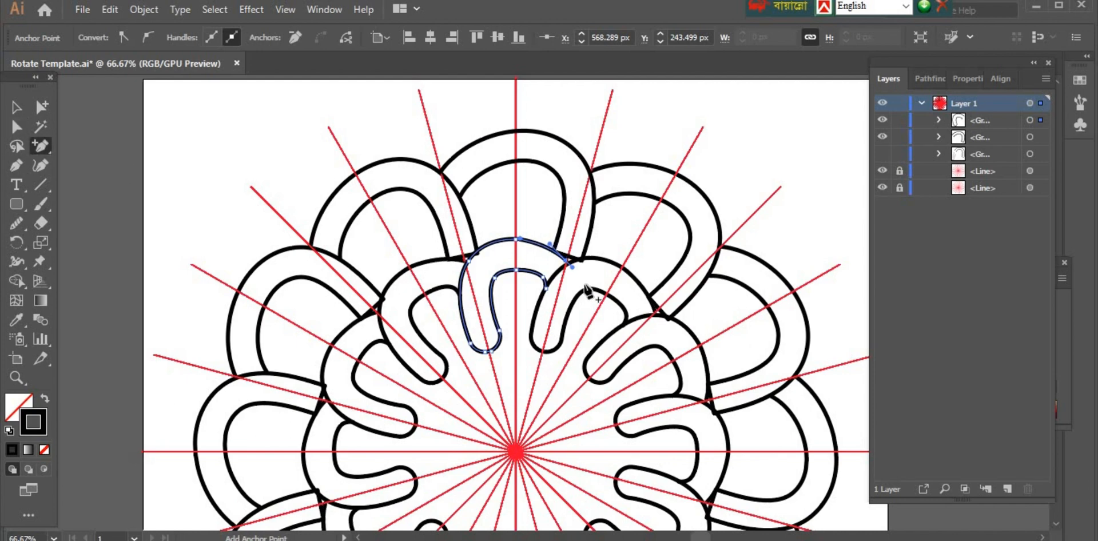
{"action": "left_click", "coordinate": [566, 256]}
{"action": "key", "text": "Delete"}
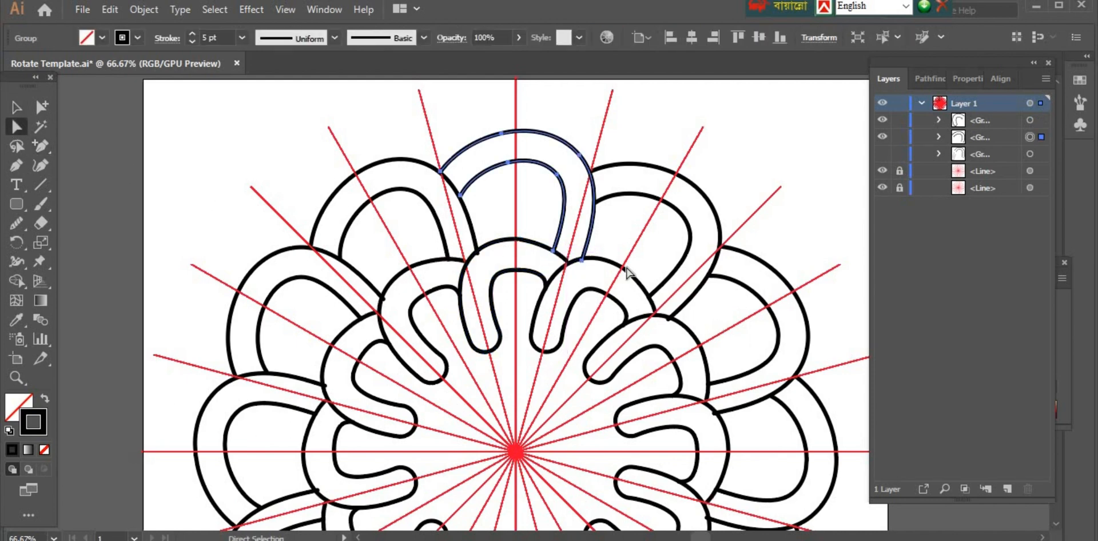
{"action": "left_click", "coordinate": [581, 260]}
{"action": "key", "text": "Up"}
{"action": "key", "text": "Up"}
{"action": "key", "text": "Up"}
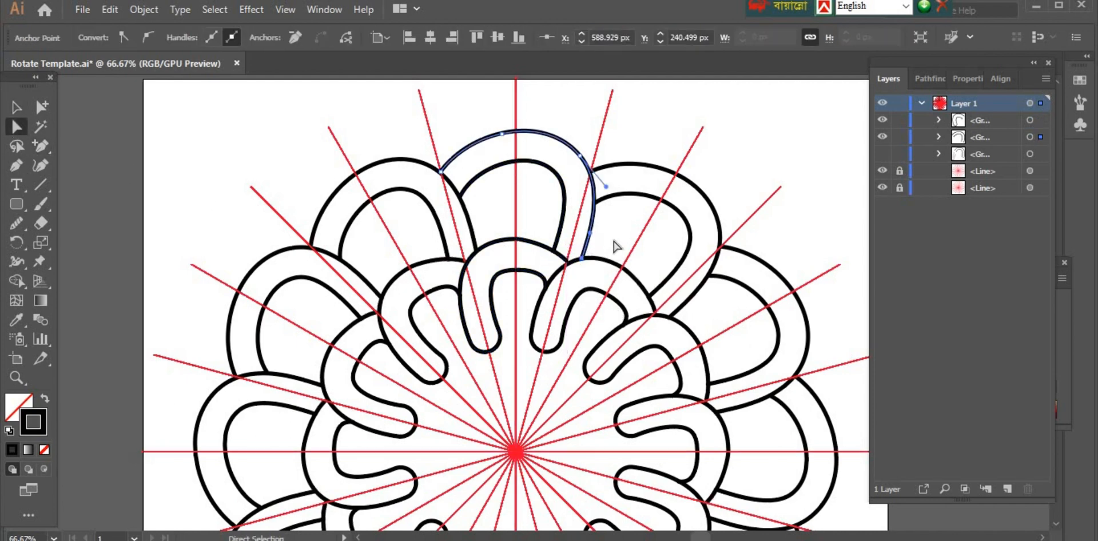
{"action": "left_click", "coordinate": [827, 224]}
- Hide the two guide lines to examine the interlaced rings, and show the guides again
{"action": "left_click", "coordinate": [883, 171]}
{"action": "left_click", "coordinate": [882, 189]}
{"action": "scroll", "coordinate": [652, 272], "scroll_direction": "down", "scroll_amount": 4}
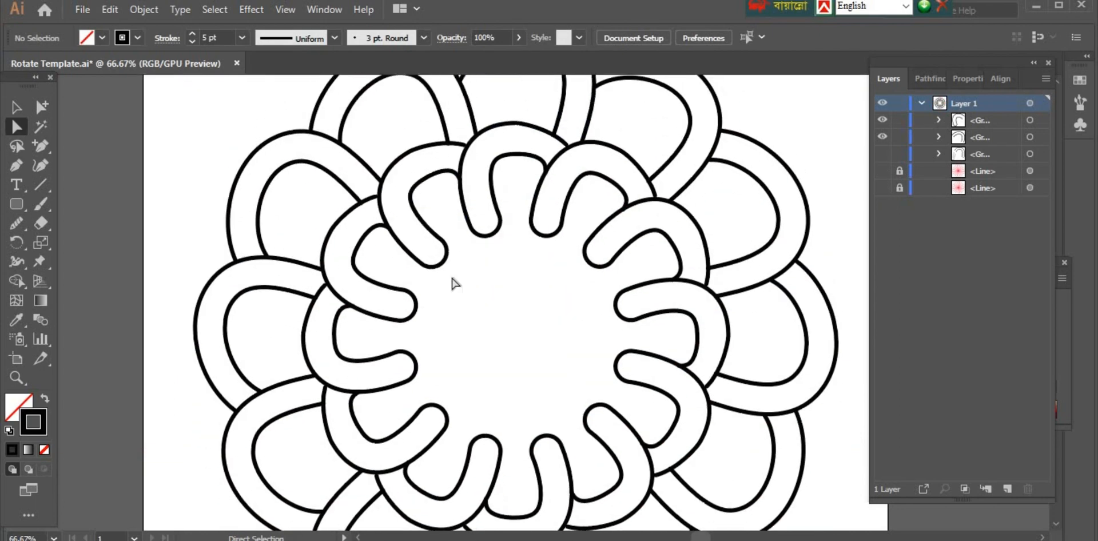
{"action": "left_click", "coordinate": [16, 377]}
{"action": "left_click", "coordinate": [553, 259], "text": "alt"}
{"action": "left_click", "coordinate": [545, 258], "text": "alt"}
{"action": "scroll", "coordinate": [549, 257], "scroll_direction": "down", "scroll_amount": 2}
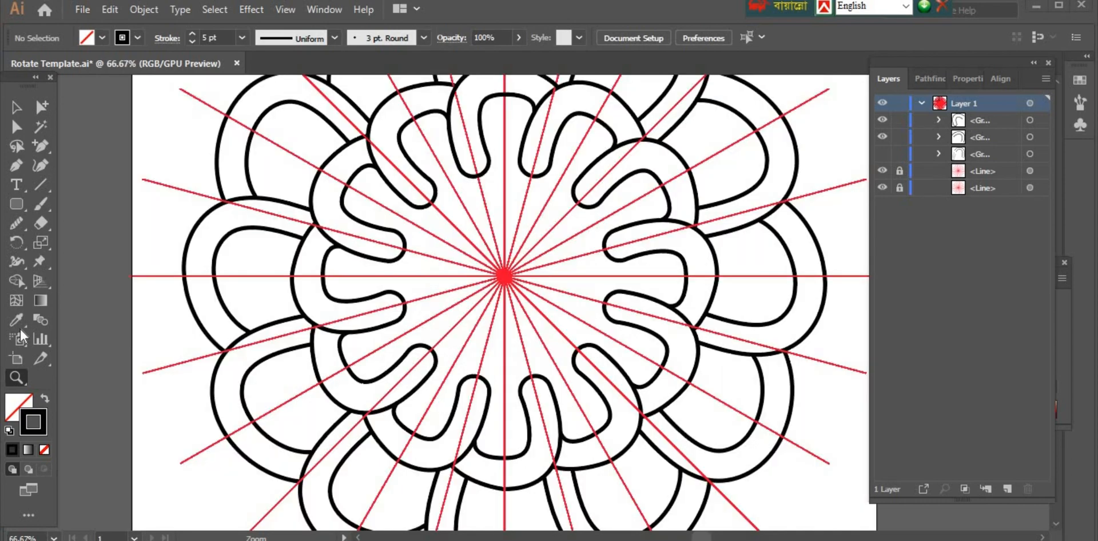
- Draw a small rounded petal with the Pen tool from the guide centre up along the vertical guide, curving over to its right
{"action": "left_click", "coordinate": [505, 276]}
{"action": "left_click", "coordinate": [505, 203]}
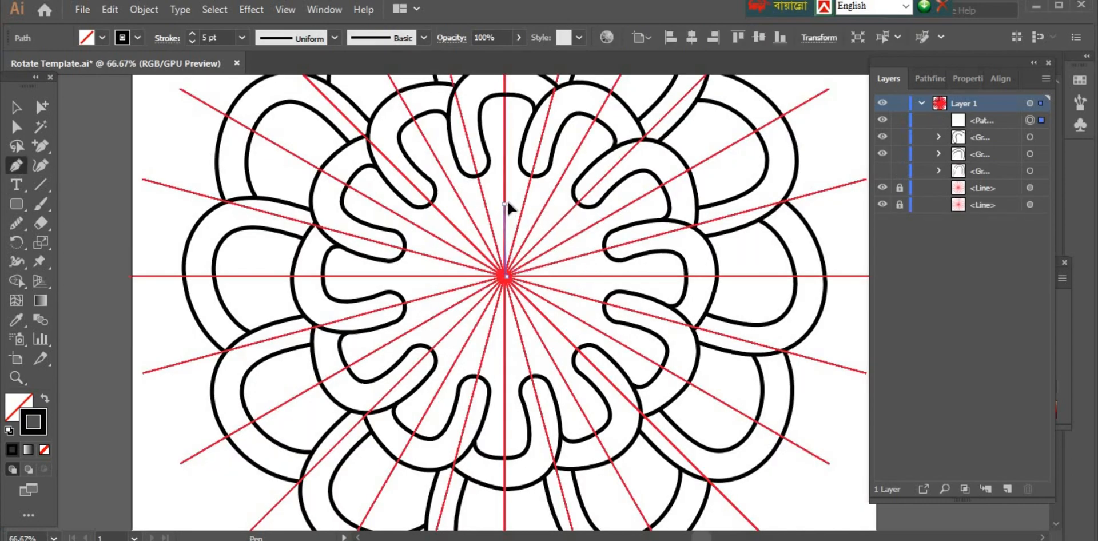
{"action": "left_click_drag", "start_coordinate": [526, 204], "coordinate": [518, 251]}
{"action": "left_click", "coordinate": [17, 109]}
{"action": "left_click", "coordinate": [133, 137]}
{"action": "key", "text": "a"}
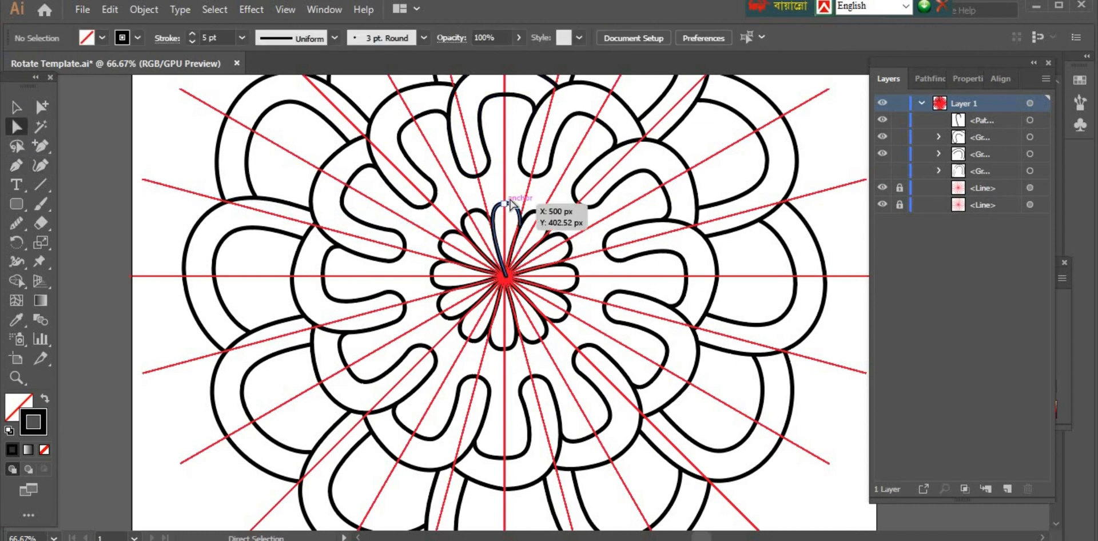
{"action": "left_click", "coordinate": [504, 204]}
{"action": "key", "text": "ctrl+z"}
{"action": "key", "text": "ctrl+shift+z"}
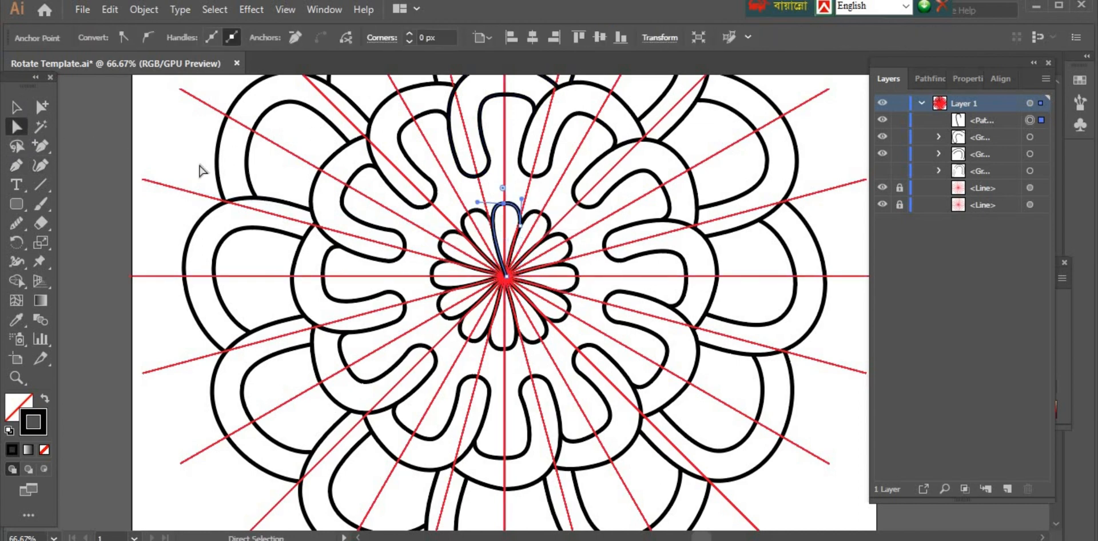
{"action": "left_click", "coordinate": [132, 158]}
- Draw a small curved arch with the Pen tool from the top of the centre petal, filling the gap beneath the inner ring
{"action": "key", "text": "p"}
{"action": "left_click", "coordinate": [504, 203]}
{"action": "left_click_drag", "start_coordinate": [529, 176], "coordinate": [552, 217]}
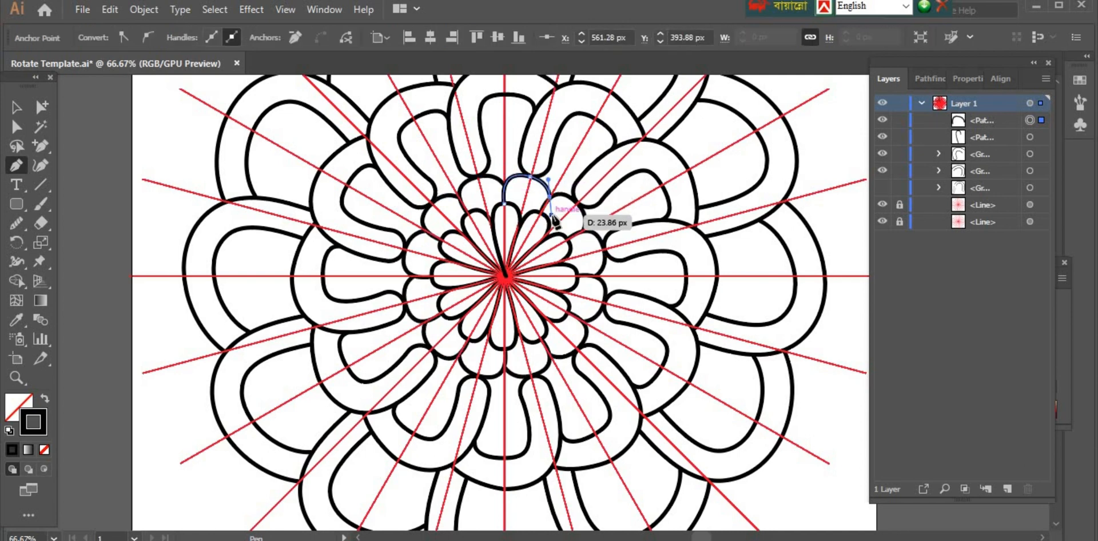
{"action": "left_click", "coordinate": [16, 109]}
{"action": "key", "text": "ctrl+shift+a"}
- Hide the two radial guide lines so only the mandala artwork shows
{"action": "left_click", "coordinate": [16, 378]}
{"action": "left_click", "coordinate": [514, 269], "text": "alt"}
{"action": "left_click", "coordinate": [515, 269], "text": "alt"}
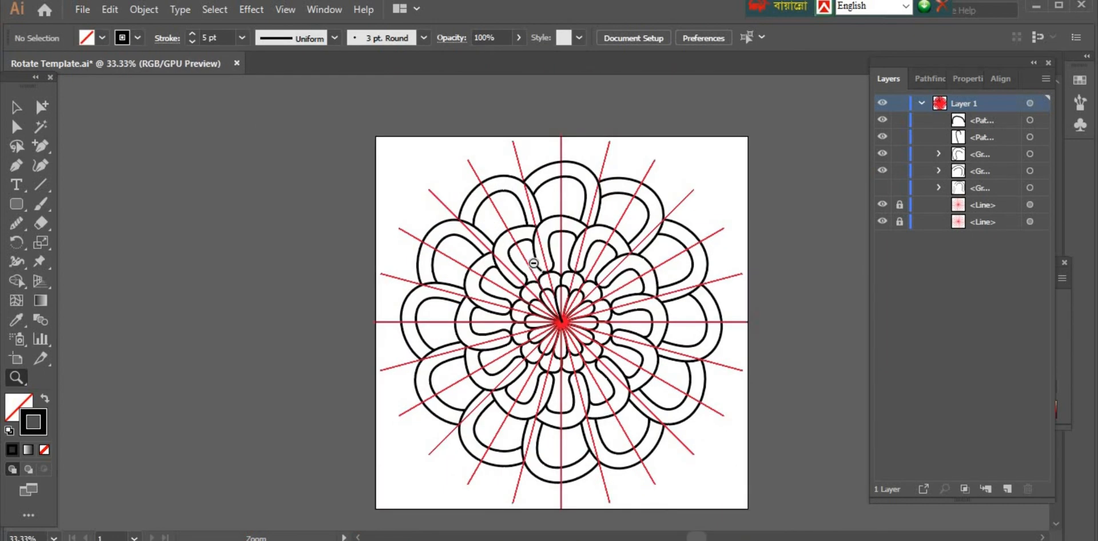
{"action": "scroll", "coordinate": [532, 263], "scroll_direction": "down", "scroll_amount": 3}
{"action": "scroll", "coordinate": [814, 218], "scroll_direction": "up", "scroll_amount": 1}
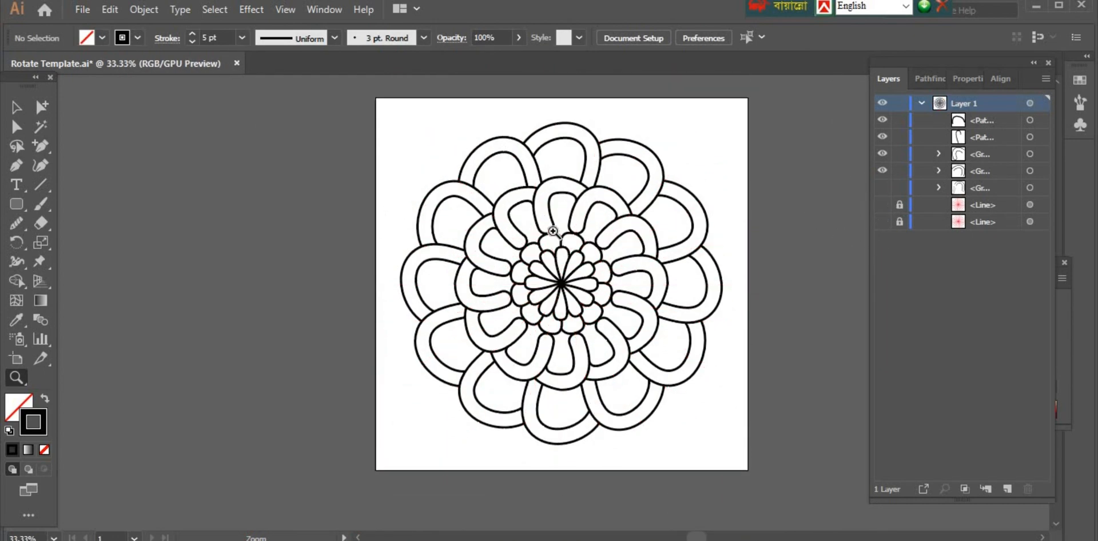
- Draw a curved path with the Pen tool across the top outer petal's opening, from its right inner edge to the inner ring
{"action": "left_click", "coordinate": [579, 248]}
{"action": "left_click", "coordinate": [544, 282]}
{"action": "left_click", "coordinate": [530, 301]}
{"action": "left_click", "coordinate": [528, 299]}
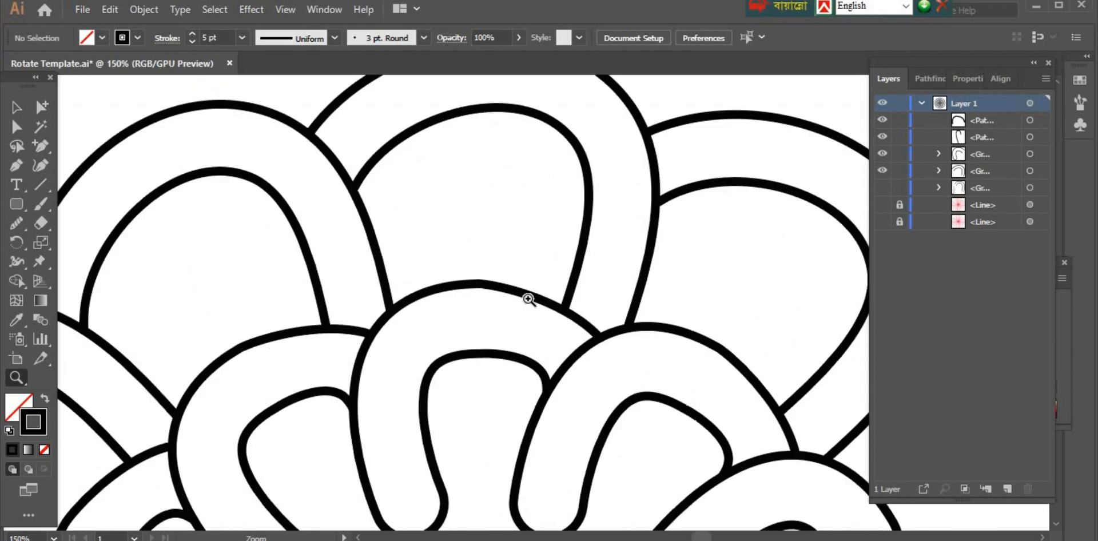
{"action": "left_click", "coordinate": [16, 166]}
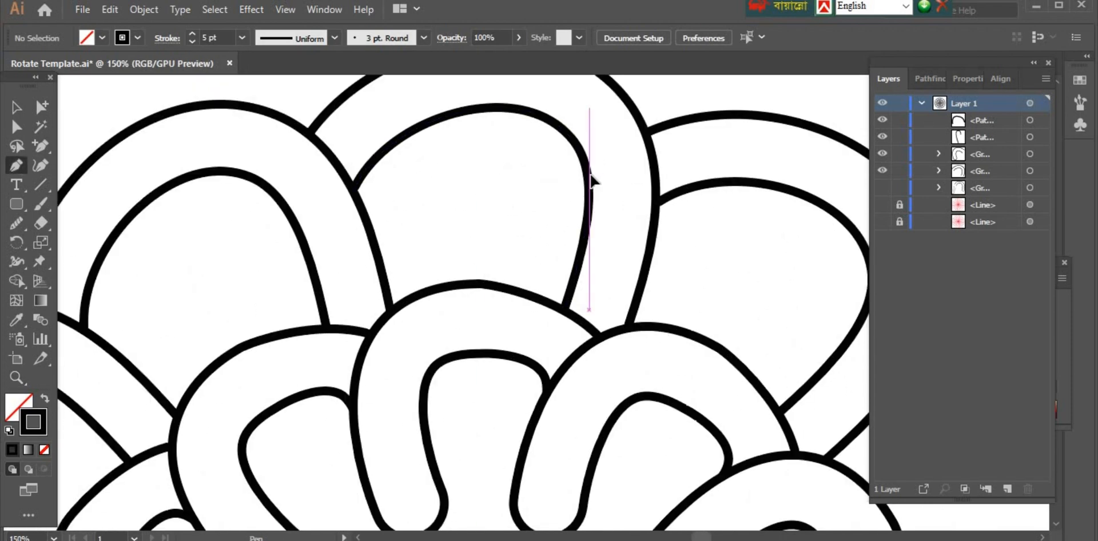
{"action": "left_click", "coordinate": [589, 174]}
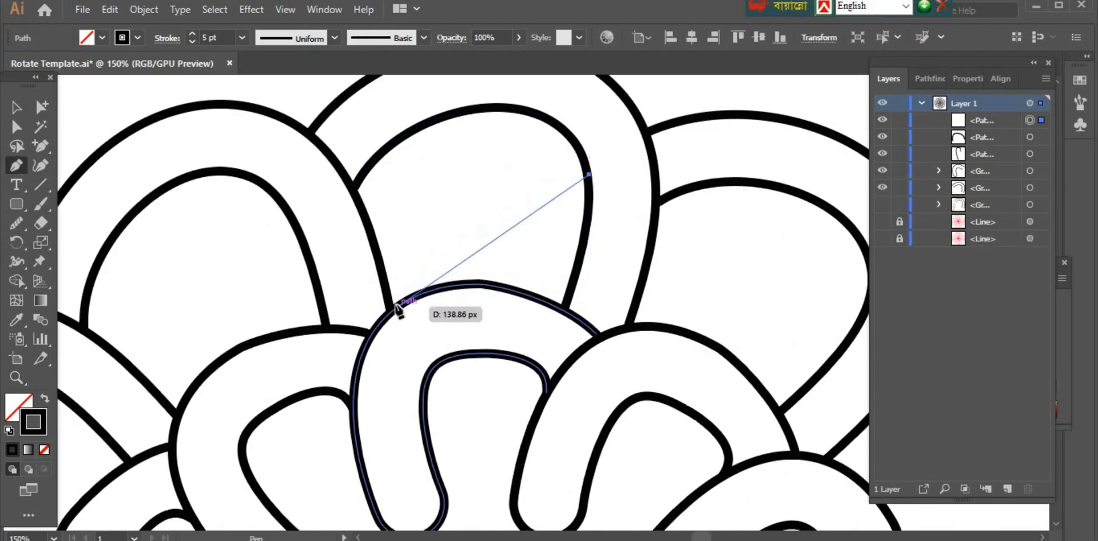
{"action": "left_click_drag", "start_coordinate": [398, 307], "coordinate": [347, 425]}
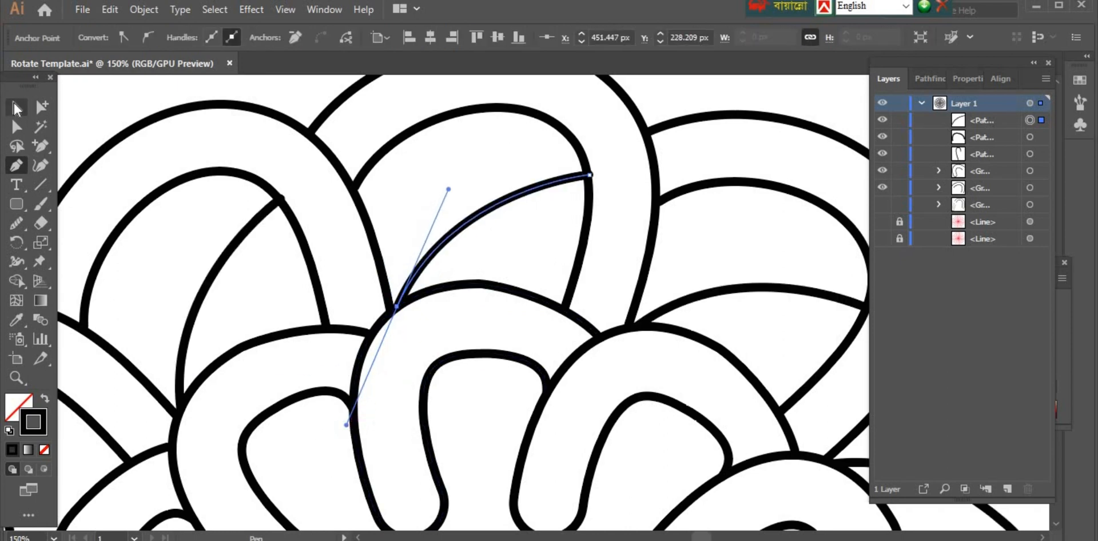
{"action": "left_click", "coordinate": [16, 107]}
{"action": "left_click", "coordinate": [396, 139]}
- Thicken the new curve's stroke to match the width of the petal bands
{"action": "left_click", "coordinate": [495, 208]}
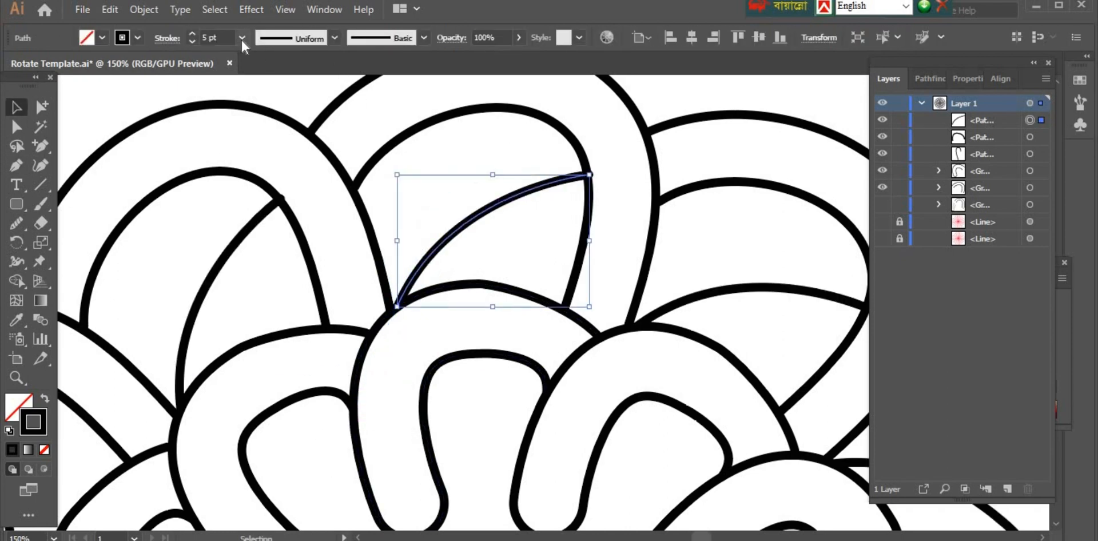
{"action": "left_click", "coordinate": [242, 38]}
{"action": "left_click", "coordinate": [252, 355]}
- Expand the thickened curve into an outlined shape and swap its fill and stroke
{"action": "left_click", "coordinate": [143, 9]}
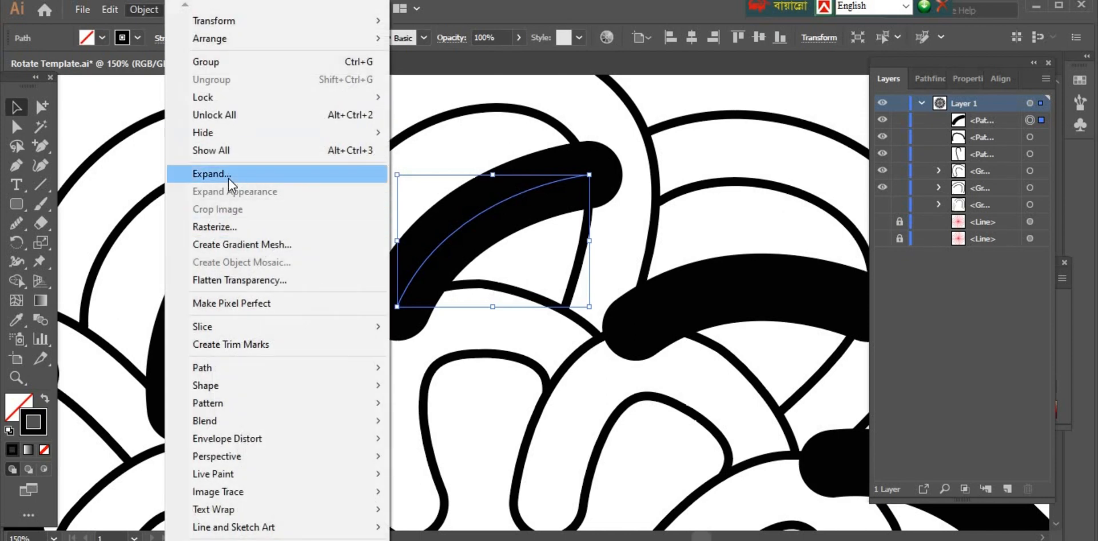
{"action": "left_click", "coordinate": [198, 172]}
{"action": "left_click", "coordinate": [505, 389]}
{"action": "left_click", "coordinate": [46, 399]}
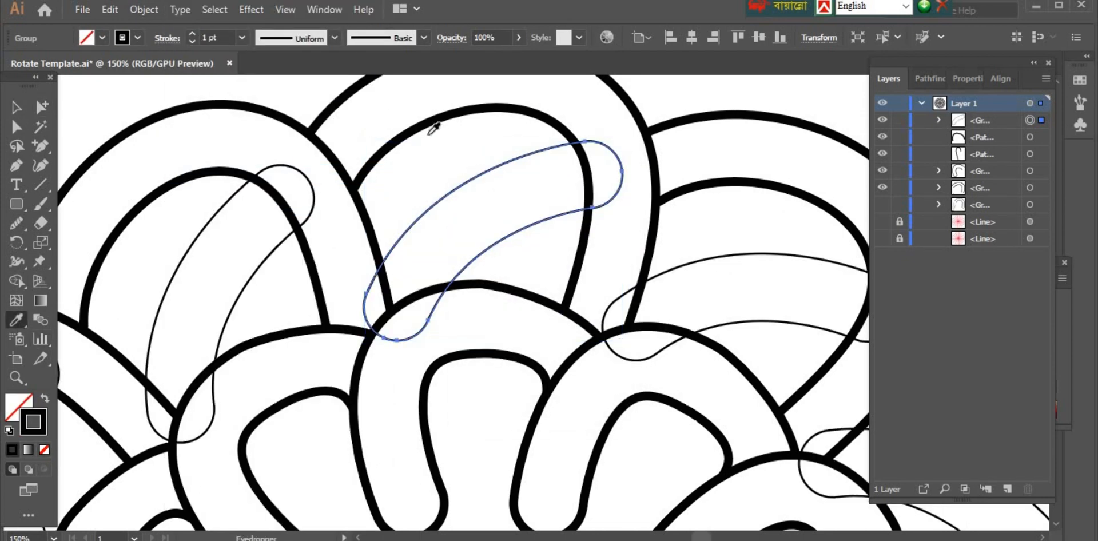
- Match the outlined band's stroke to the petals' 5 pt line and delete its rounded end caps, leaving two open curves
{"action": "left_click", "coordinate": [16, 126]}
{"action": "left_click", "coordinate": [623, 172]}
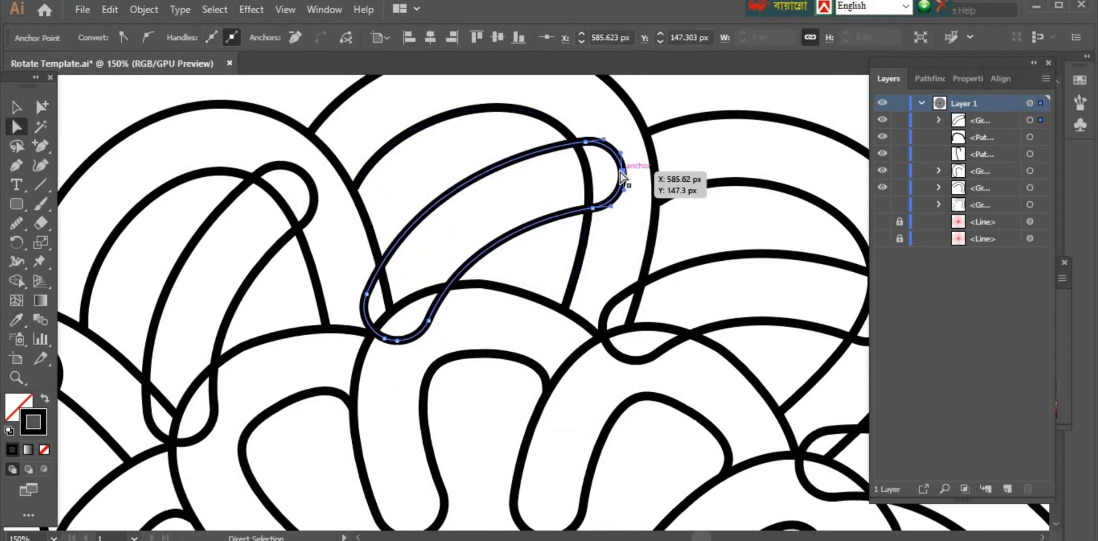
{"action": "key", "text": "Delete"}
{"action": "left_click", "coordinate": [390, 341]}
{"action": "key", "text": "Delete"}
{"action": "left_click", "coordinate": [397, 341]}
{"action": "key", "text": "Delete"}
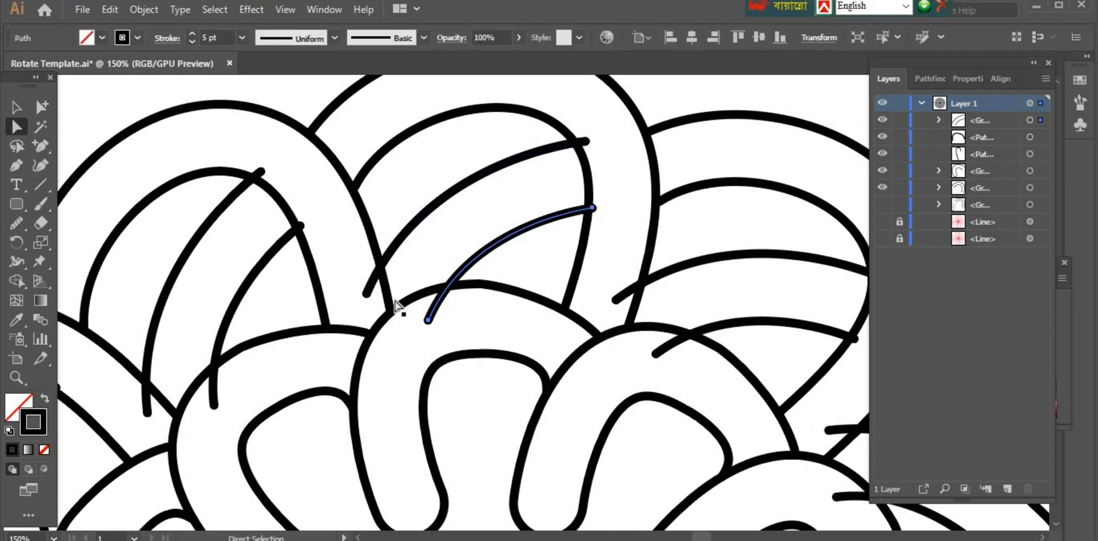
- Add anchor points where the two curves meet the neighbouring petal and the inner ring, and delete the overhanging ends beyond them
{"action": "left_click", "coordinate": [381, 265]}
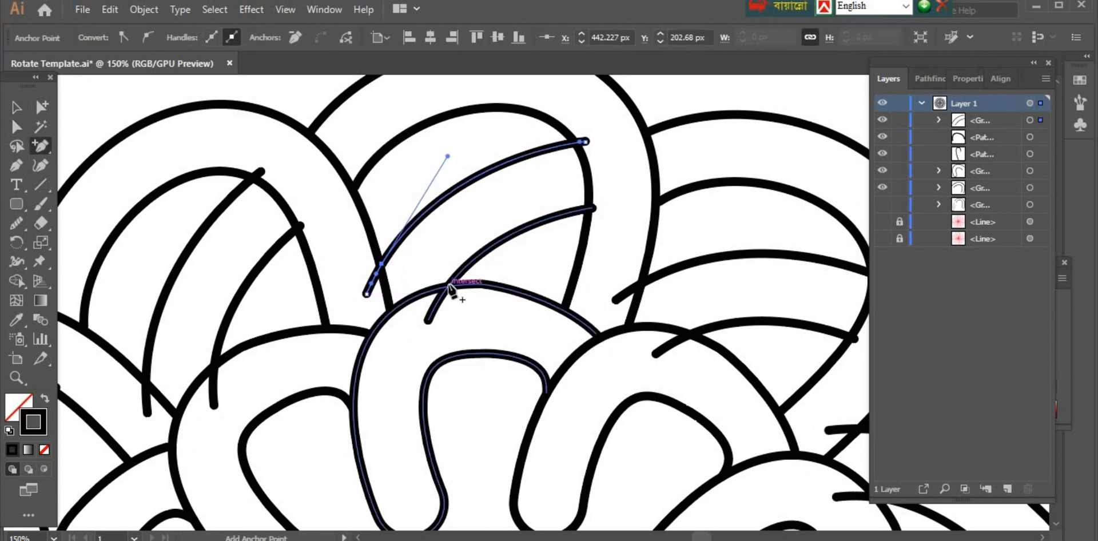
{"action": "left_click", "coordinate": [449, 283]}
{"action": "key", "text": "a"}
{"action": "left_click", "coordinate": [429, 320]}
{"action": "key", "text": "Delete"}
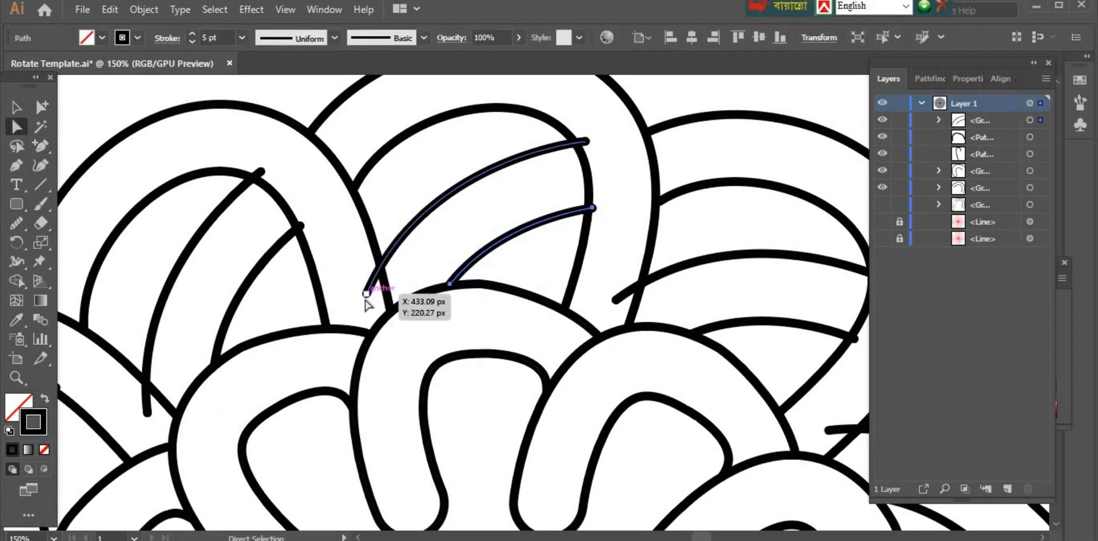
{"action": "left_click", "coordinate": [367, 294]}
{"action": "key", "text": "Delete"}
- Nudge the outer endpoints of both curves inward so they end on the petal's inner edge
{"action": "left_click", "coordinate": [587, 142]}
{"action": "key", "text": "Left"}
{"action": "key", "text": "Left"}
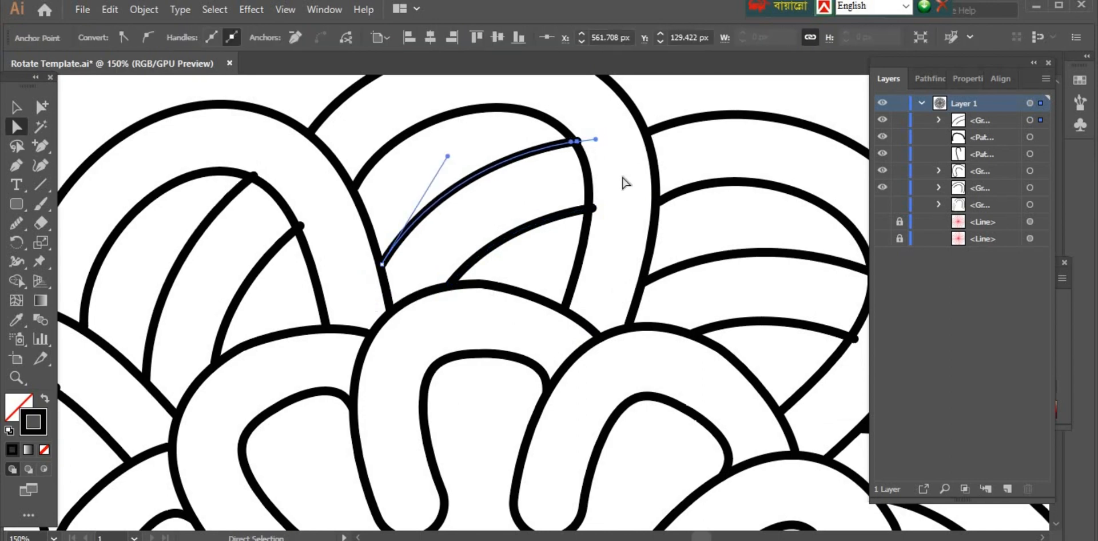
{"action": "left_click", "coordinate": [591, 208]}
{"action": "left_click", "coordinate": [248, 259]}
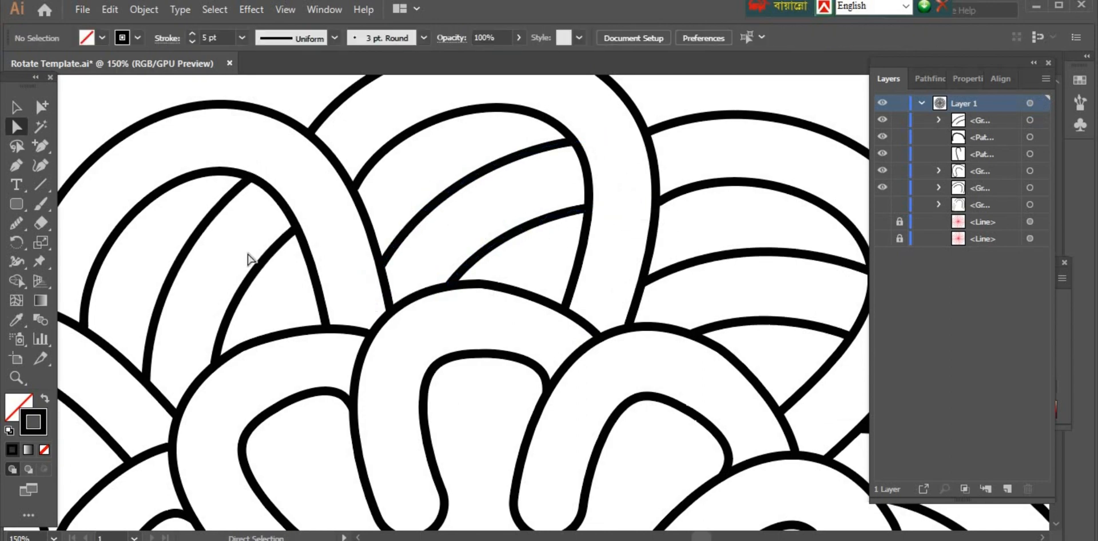
- Examine the whole mandala at 33.33% zoom to check the new curved bands inside the outer petals
{"action": "left_click", "coordinate": [22, 376]}
{"action": "left_click", "coordinate": [469, 346], "text": "alt"}
{"action": "left_click", "coordinate": [500, 347], "text": "alt"}
{"action": "left_click", "coordinate": [532, 351], "text": "alt"}
{"action": "left_click", "coordinate": [534, 351], "text": "alt"}
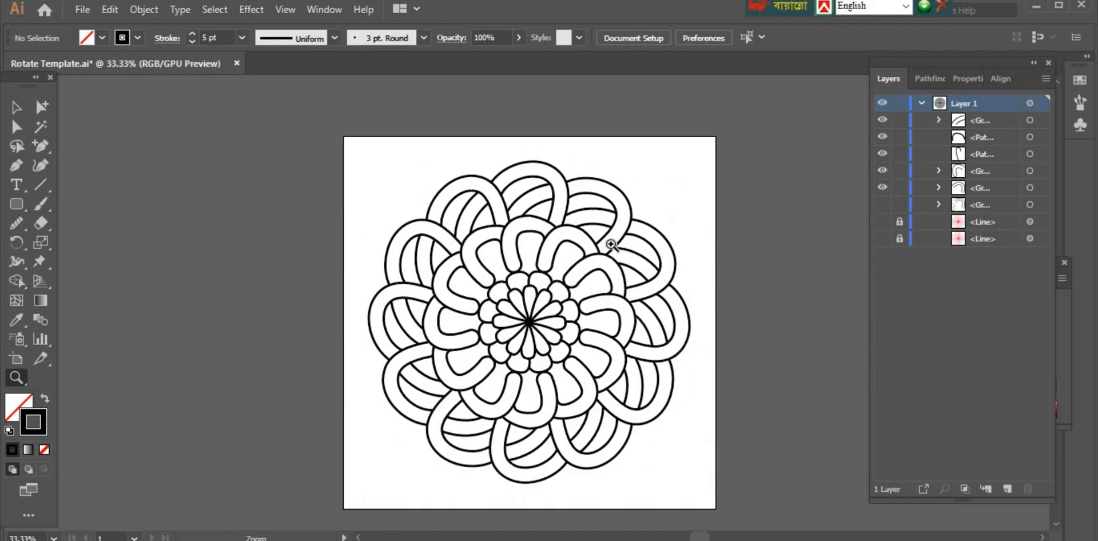
{"action": "left_click", "coordinate": [612, 245]}
{"action": "scroll", "coordinate": [524, 293], "scroll_direction": "down", "scroll_amount": 3}
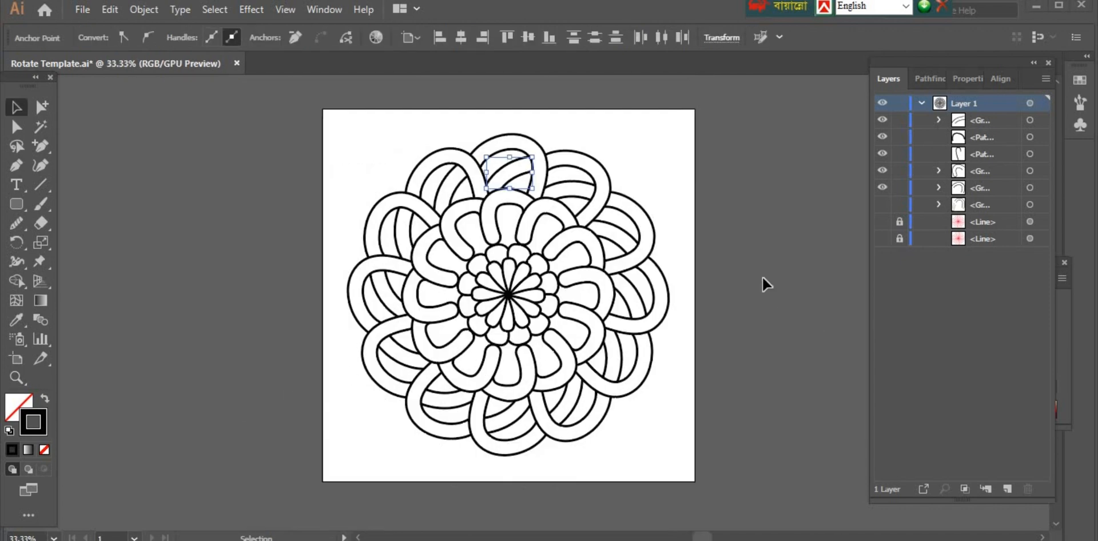